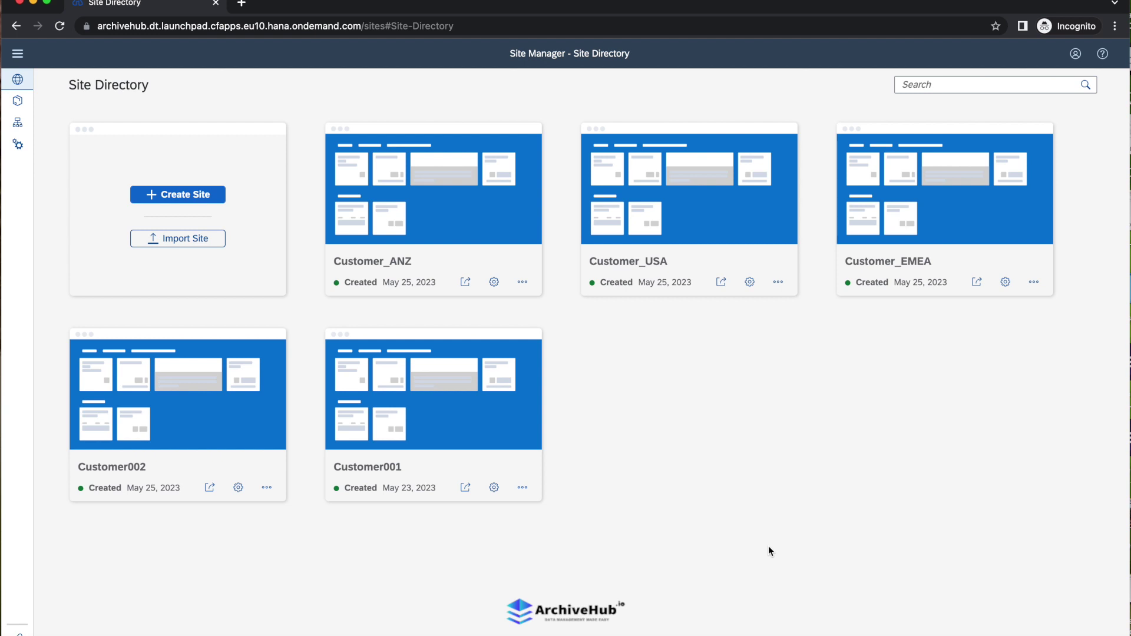
- Open the Customer_USA site and scroll down to the SAP ECC 6 Archived Data Reporting tiles
{"action": "left_click", "coordinate": [722, 283]}
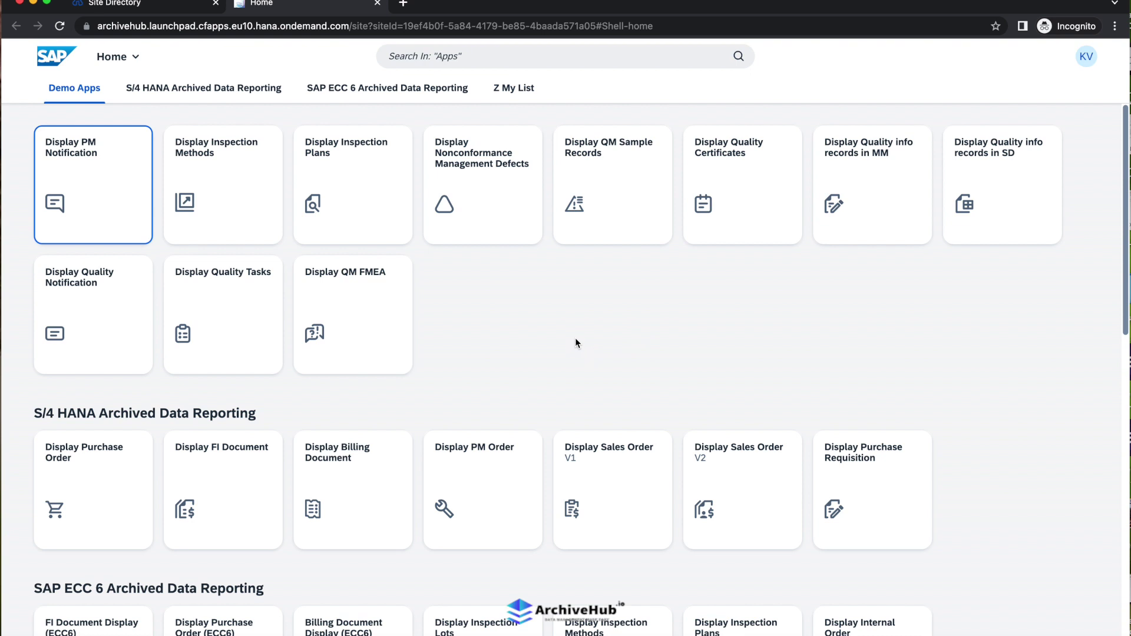
{"action": "scroll", "coordinate": [576, 342], "scroll_direction": "down", "scroll_amount": 3}
{"action": "scroll", "coordinate": [594, 390], "scroll_direction": "down", "scroll_amount": 1}
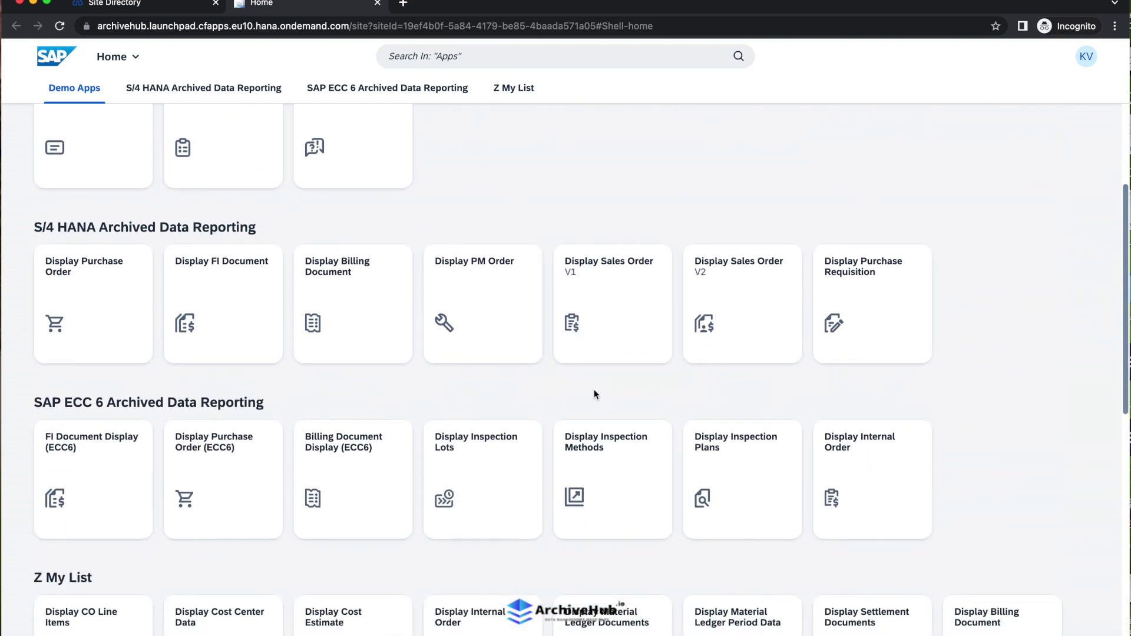
{"action": "scroll", "coordinate": [589, 392], "scroll_direction": "down", "scroll_amount": 1}
{"action": "scroll", "coordinate": [591, 396], "scroll_direction": "down", "scroll_amount": 1}
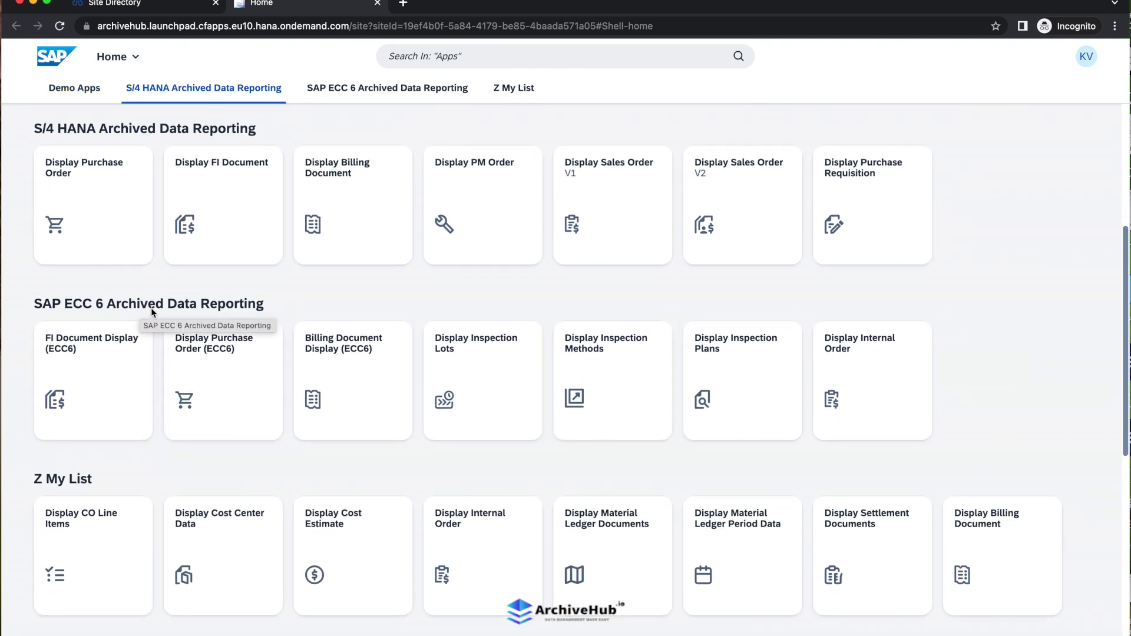
{"action": "scroll", "coordinate": [281, 473], "scroll_direction": "down", "scroll_amount": 1}
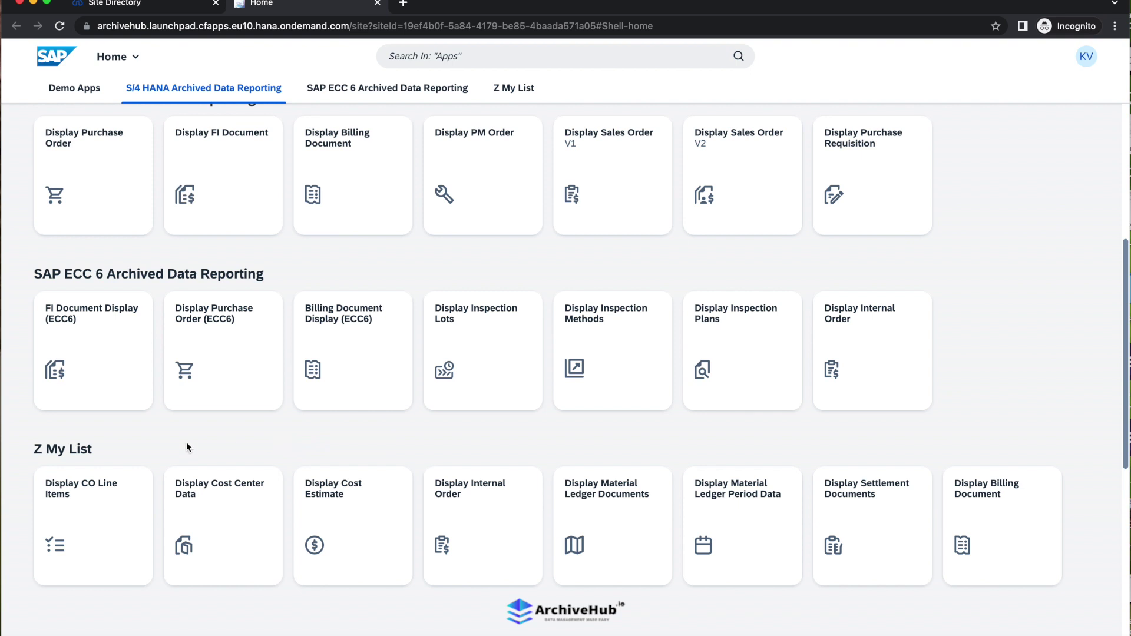
- Open FI Document Display (ECC6) and run an unfiltered search listing 71 FI documents
{"action": "left_click", "coordinate": [84, 355]}
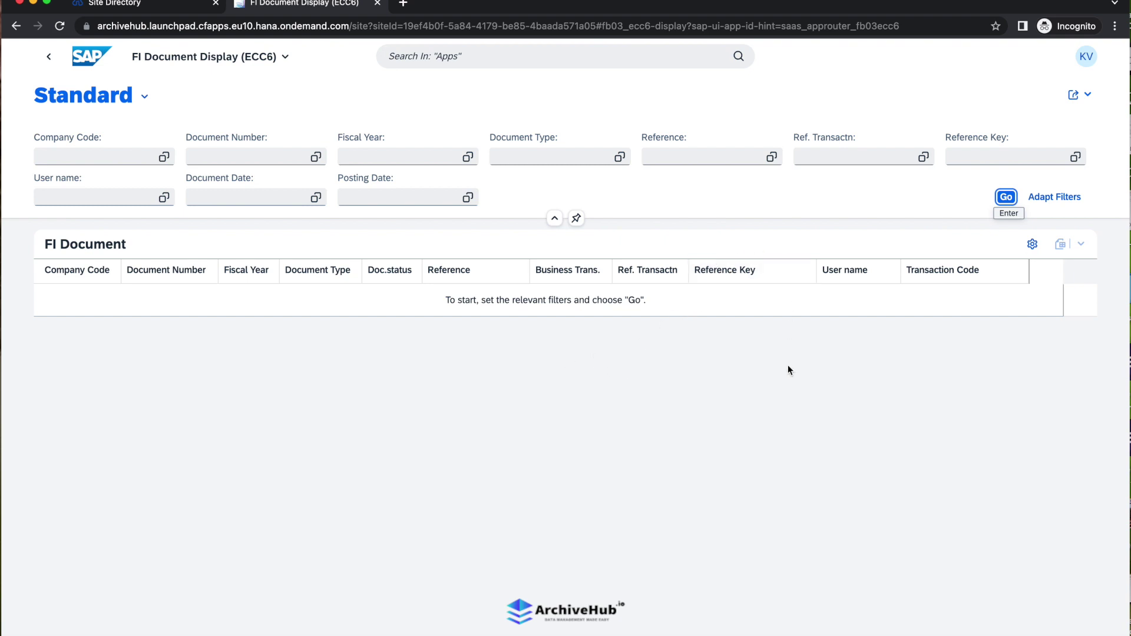
{"action": "left_click", "coordinate": [1004, 198]}
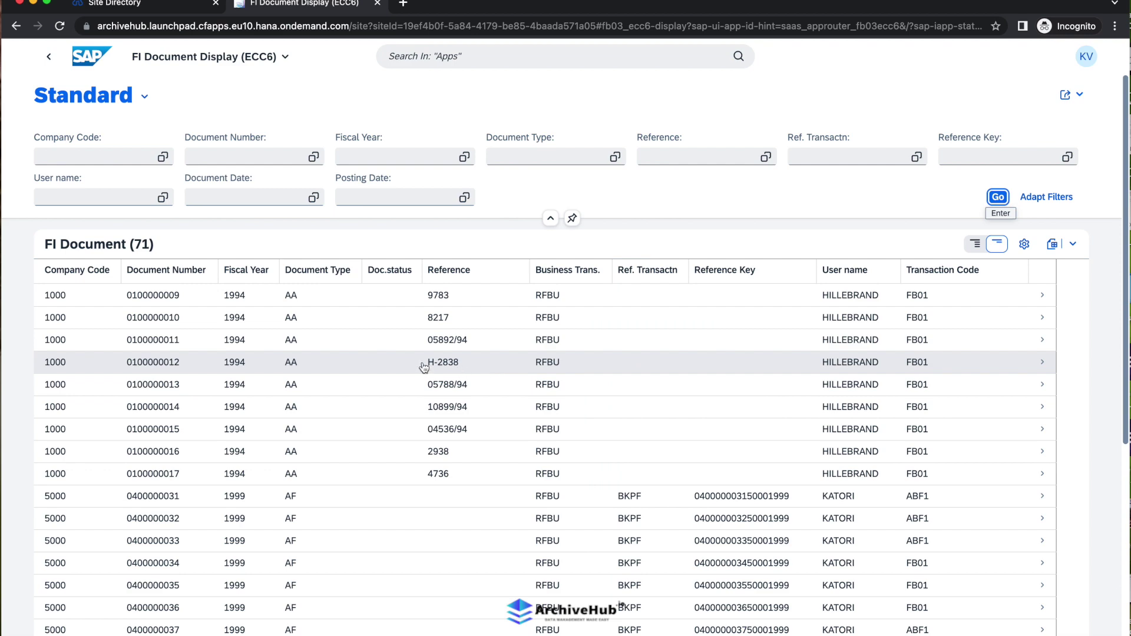
{"action": "scroll", "coordinate": [391, 424], "scroll_direction": "down", "scroll_amount": 2}
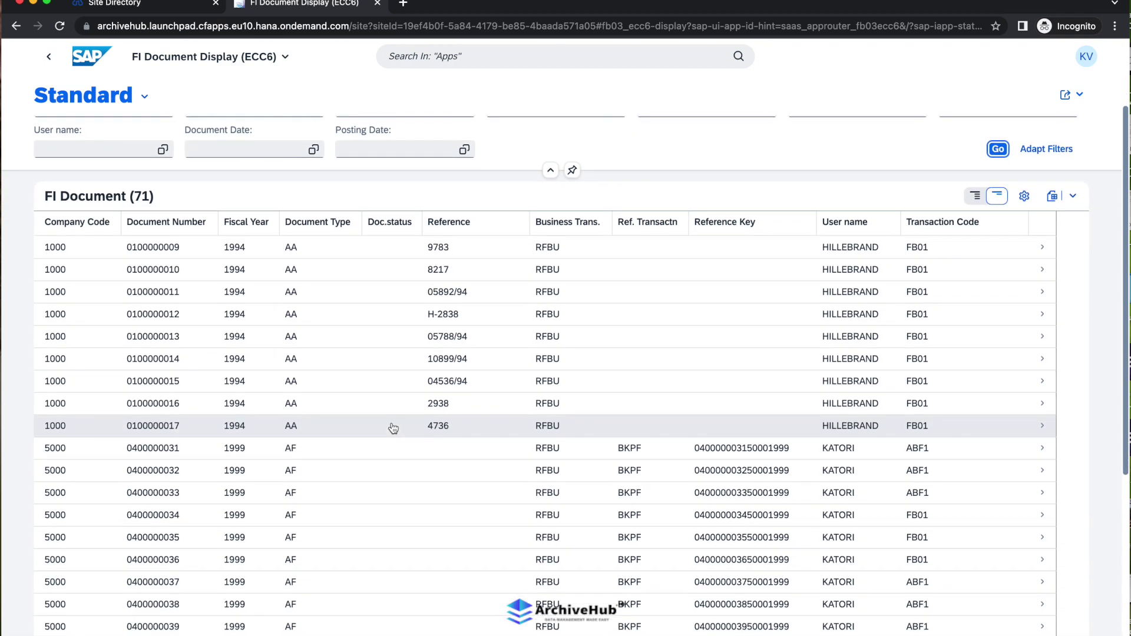
{"action": "scroll", "coordinate": [393, 428], "scroll_direction": "up", "scroll_amount": 2}
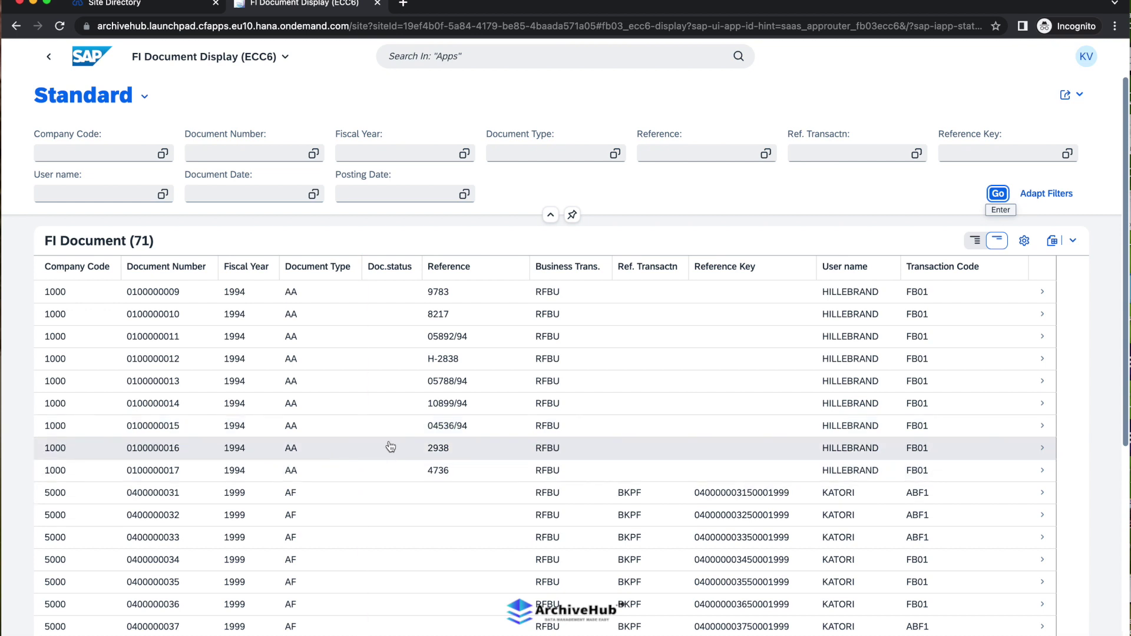
{"action": "left_click", "coordinate": [398, 382]}
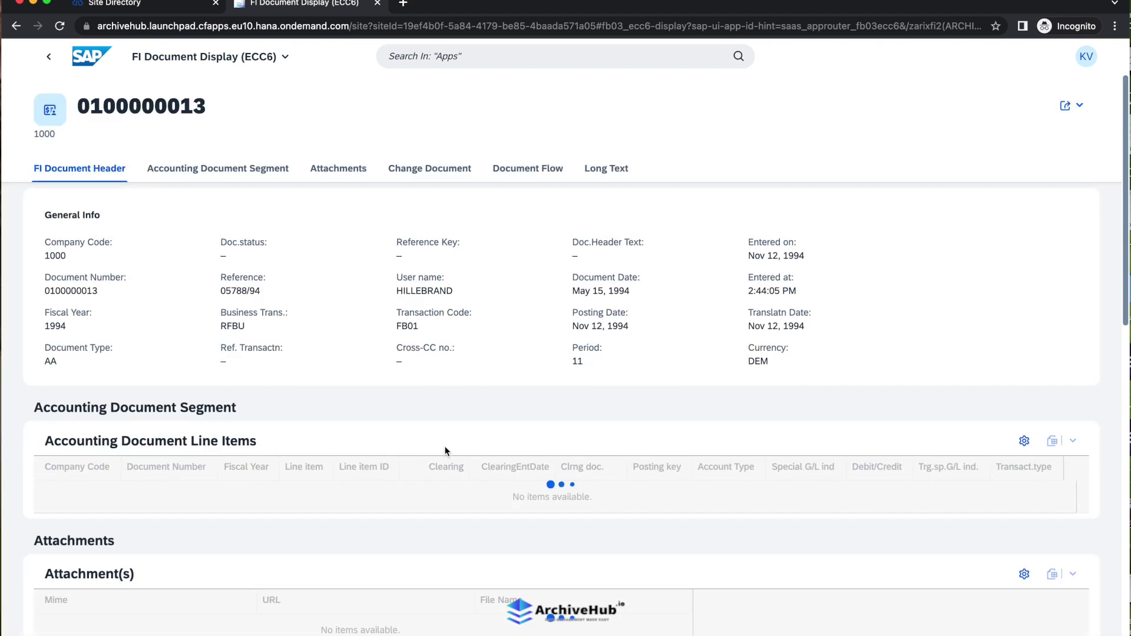
{"action": "scroll", "coordinate": [490, 406], "scroll_direction": "down", "scroll_amount": 3}
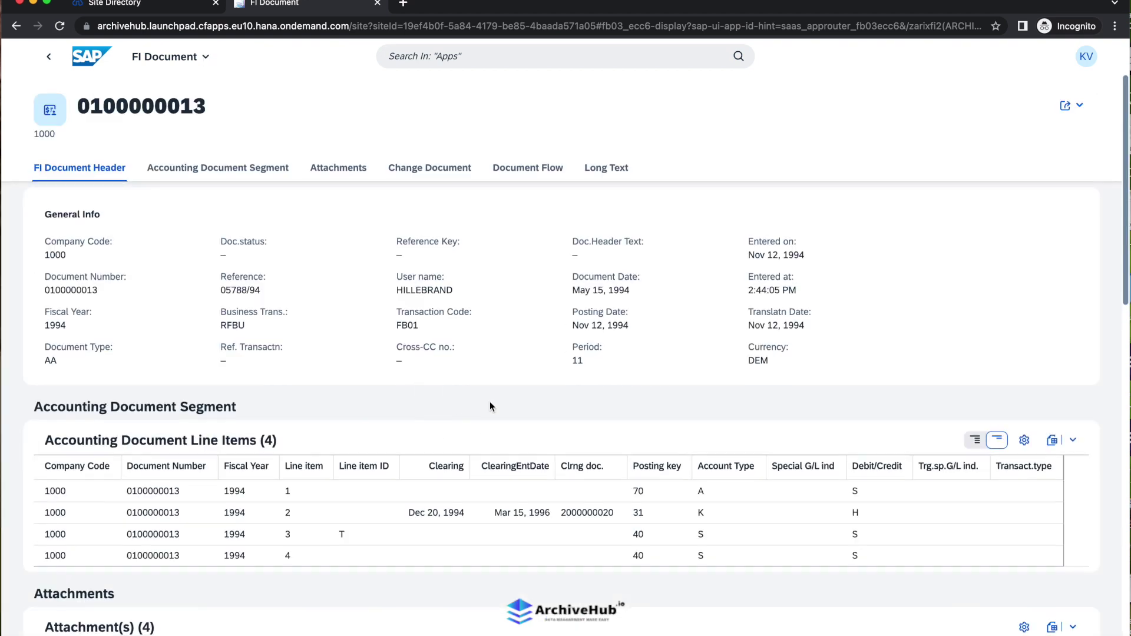
{"action": "scroll", "coordinate": [490, 406], "scroll_direction": "down", "scroll_amount": 2}
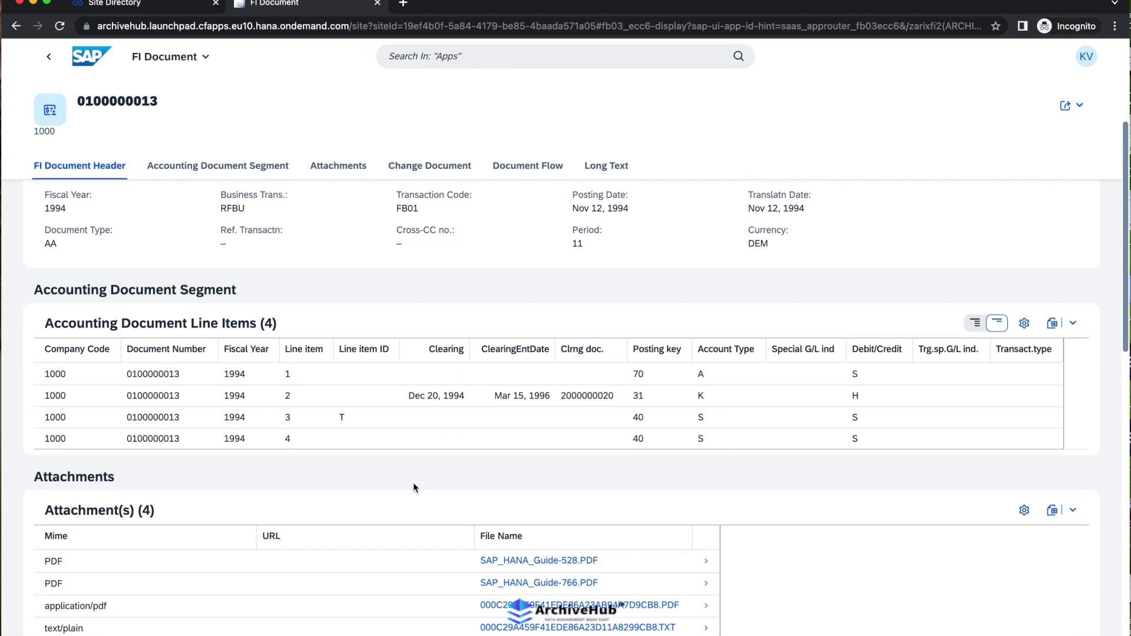
{"action": "scroll", "coordinate": [413, 488], "scroll_direction": "down", "scroll_amount": 5}
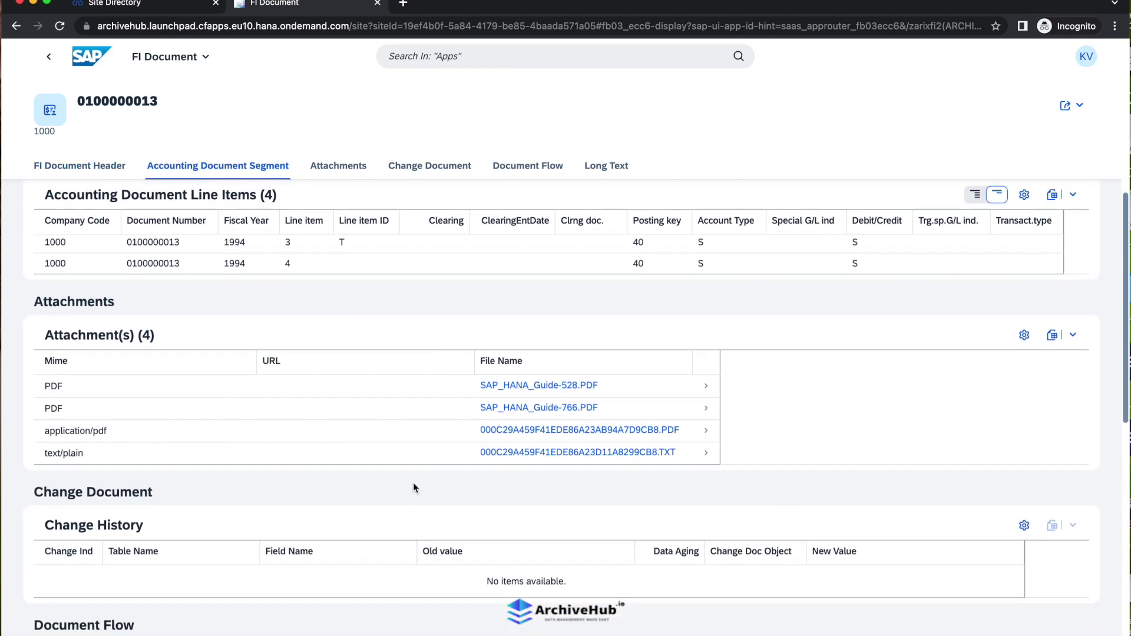
{"action": "scroll", "coordinate": [413, 488], "scroll_direction": "up", "scroll_amount": 1}
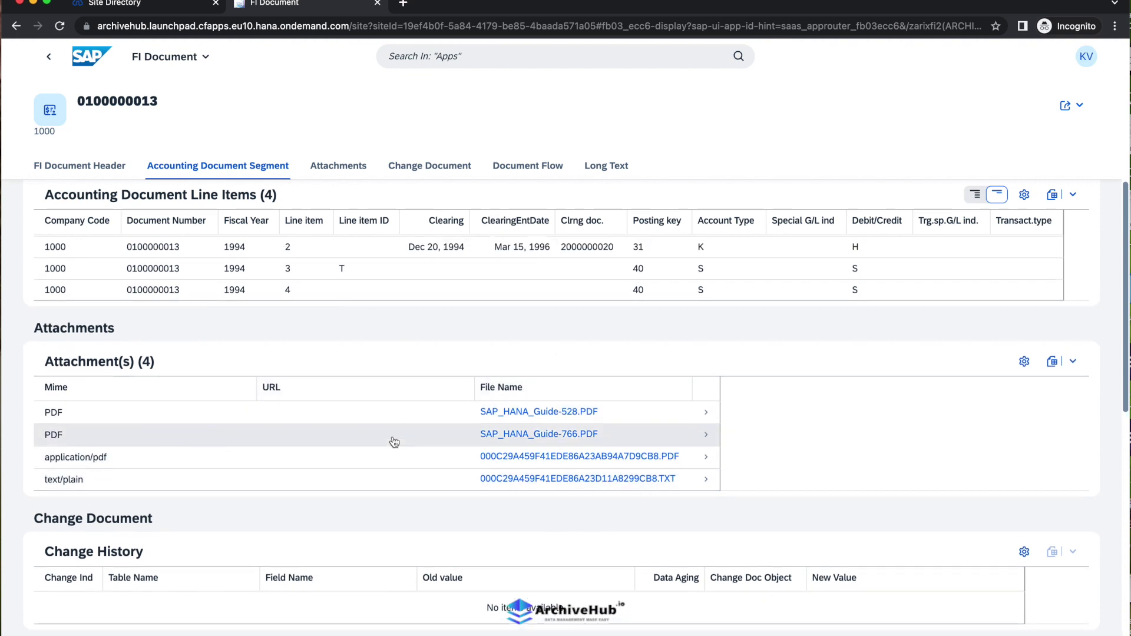
{"action": "scroll", "coordinate": [380, 506], "scroll_direction": "down", "scroll_amount": 7}
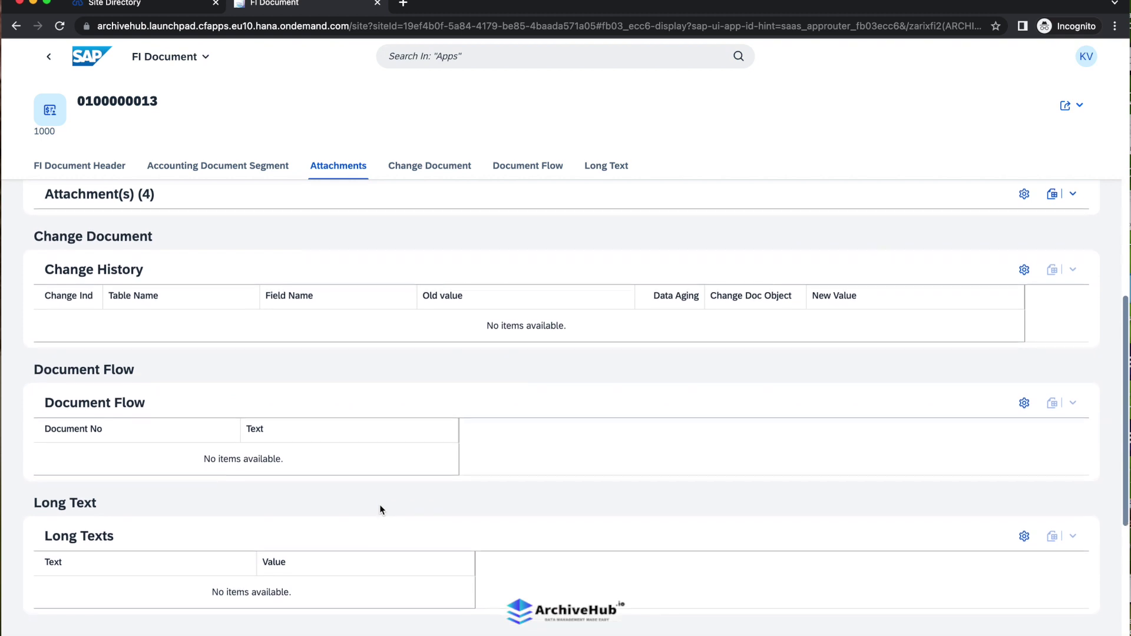
{"action": "scroll", "coordinate": [379, 504], "scroll_direction": "down", "scroll_amount": 5}
{"action": "scroll", "coordinate": [380, 505], "scroll_direction": "up", "scroll_amount": 10}
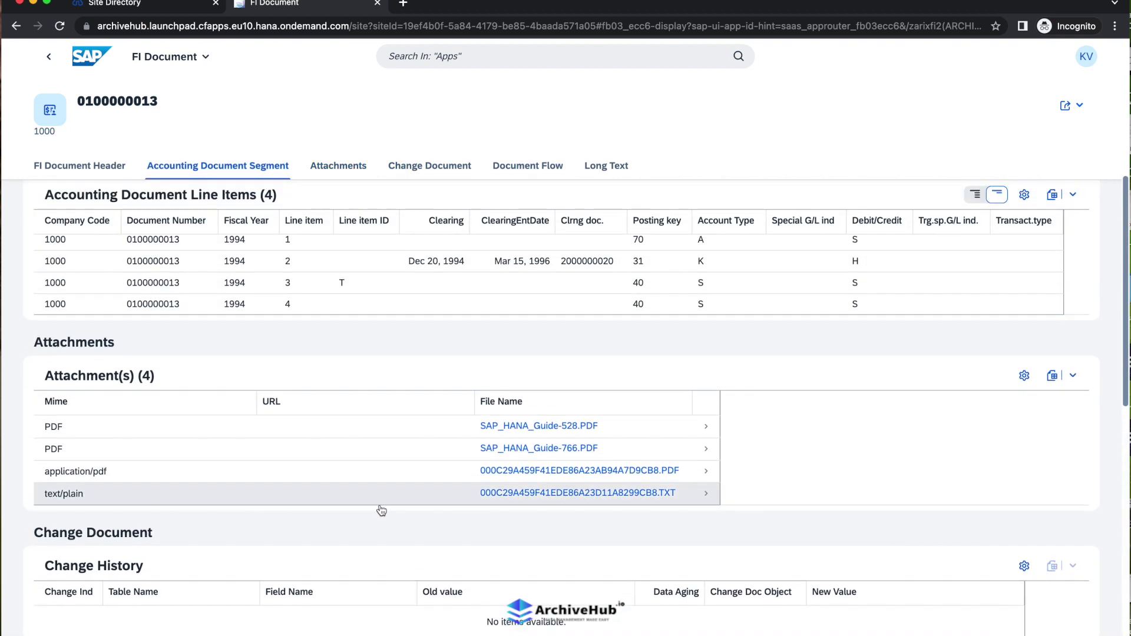
{"action": "scroll", "coordinate": [381, 510], "scroll_direction": "up", "scroll_amount": 1}
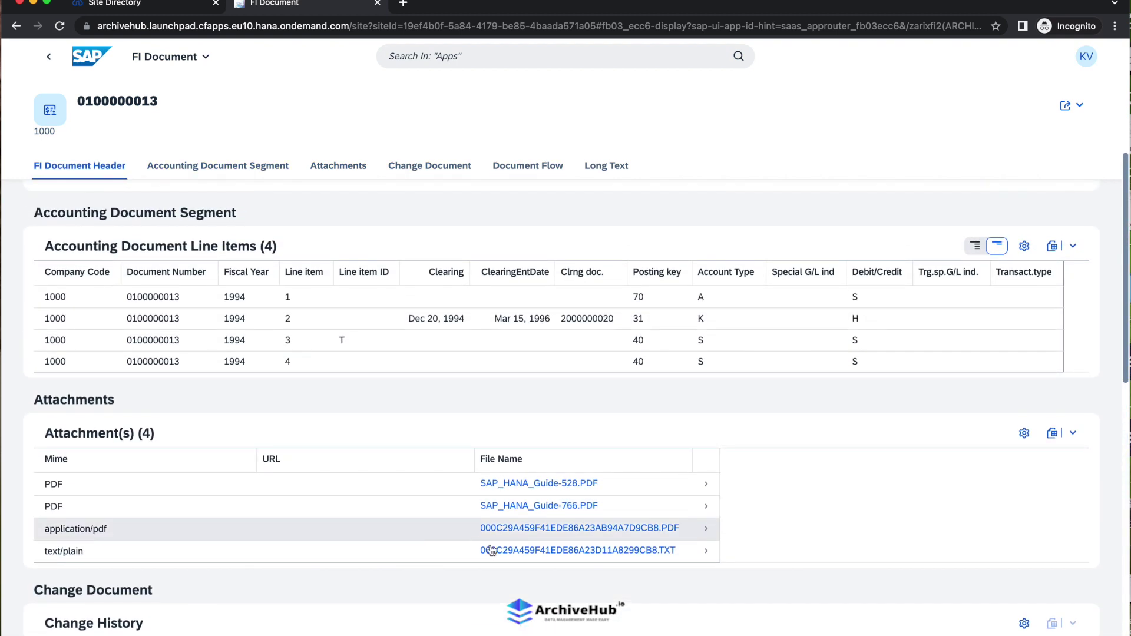
{"action": "right_click", "coordinate": [539, 532]}
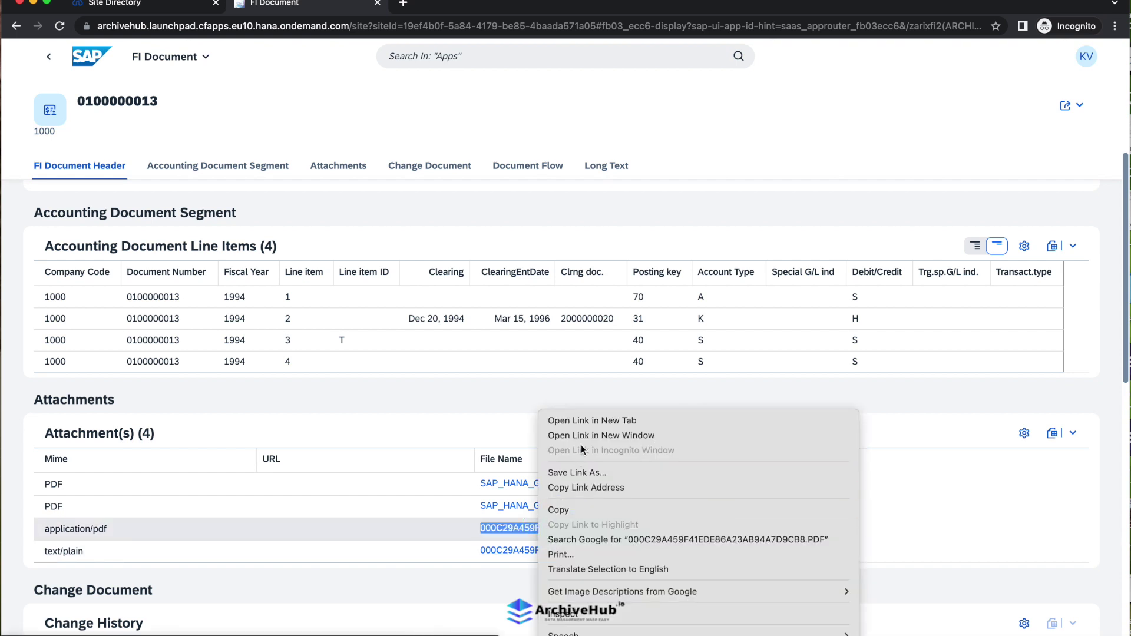
- Open the PDF attachment in a new tab, view it, and return to the document page
{"action": "left_click", "coordinate": [589, 423]}
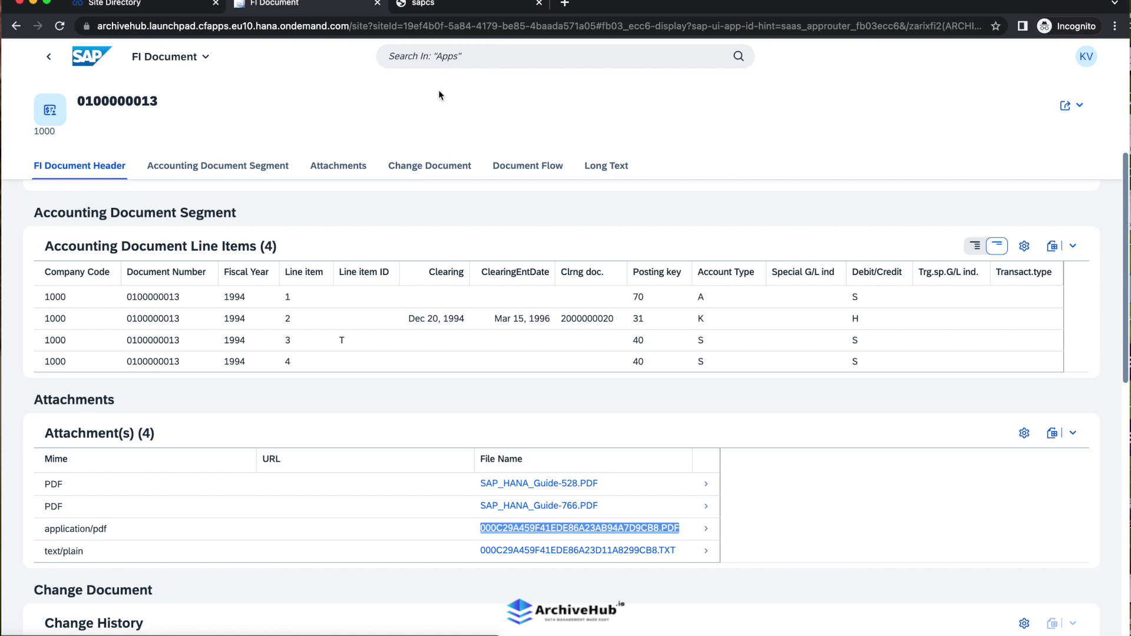
{"action": "left_click", "coordinate": [460, 6]}
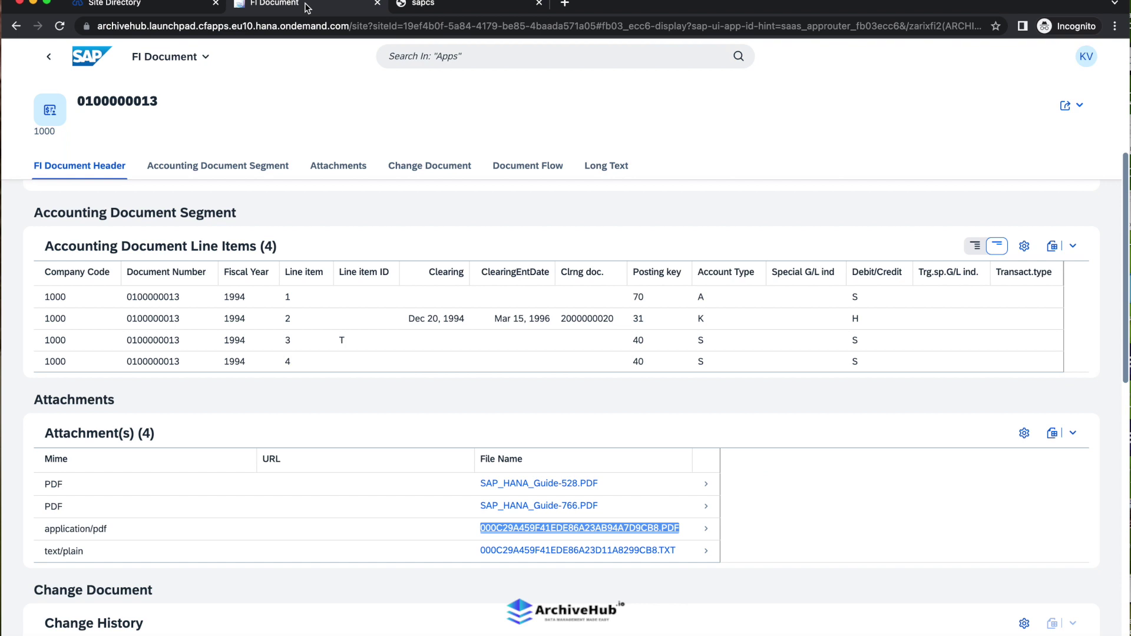
{"action": "left_click", "coordinate": [310, 7]}
{"action": "scroll", "coordinate": [333, 304], "scroll_direction": "up", "scroll_amount": 5}
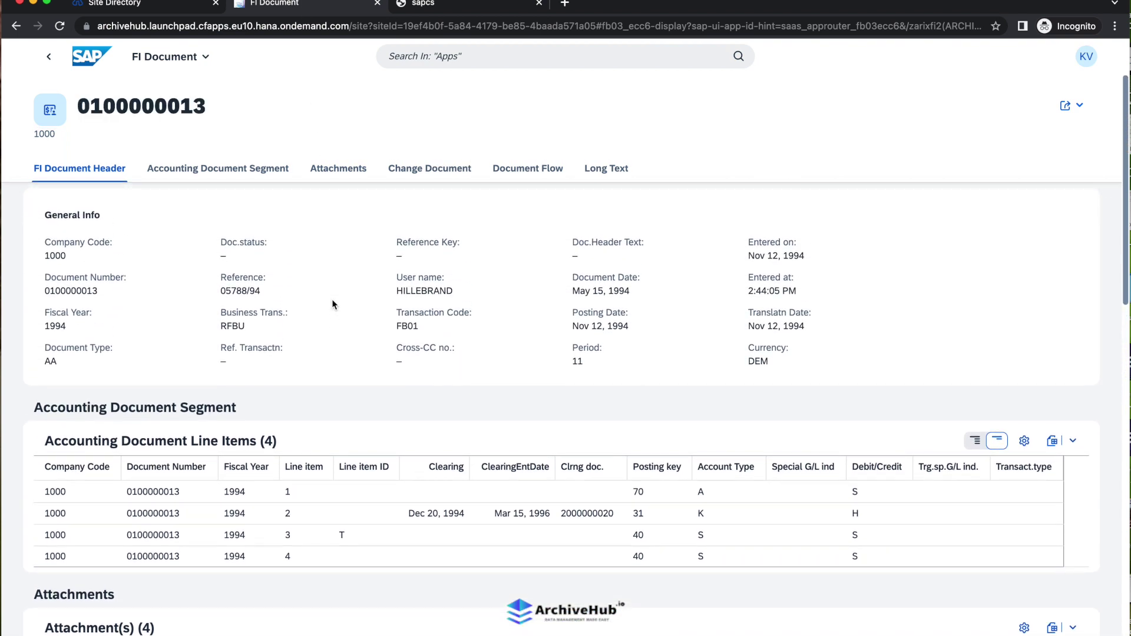
{"action": "double_click", "coordinate": [176, 106]}
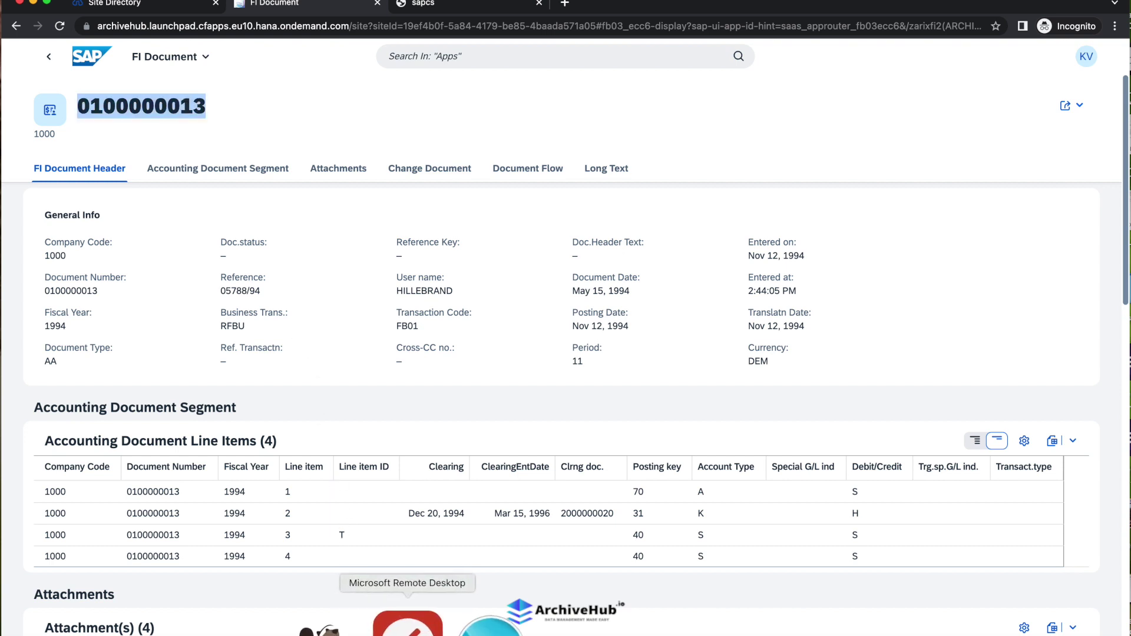
{"action": "left_click", "coordinate": [421, 626]}
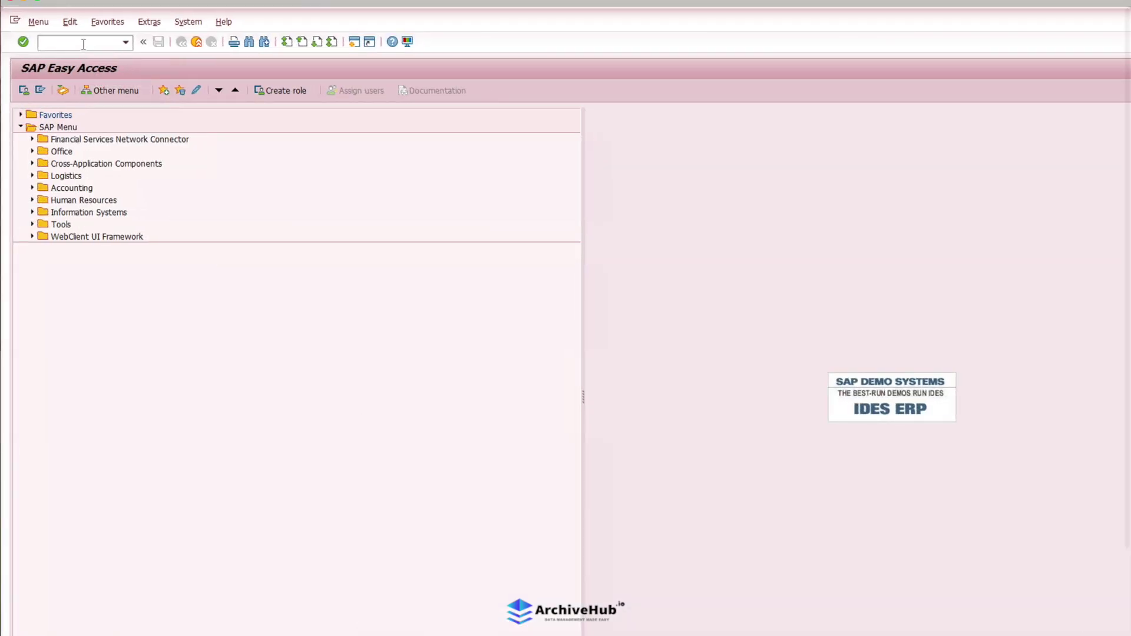
{"action": "type", "text": "fb03"}
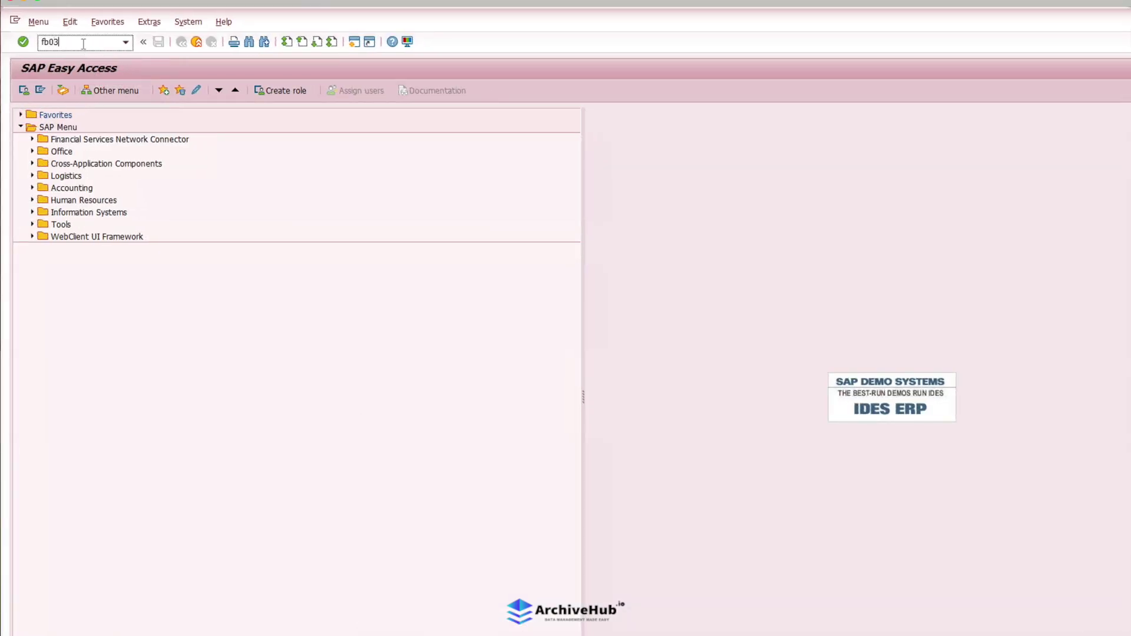
{"action": "key", "text": "Return"}
{"action": "key", "text": "Delete"}
{"action": "key", "text": "Down"}
{"action": "key", "text": "Down"}
{"action": "key", "text": "Down"}
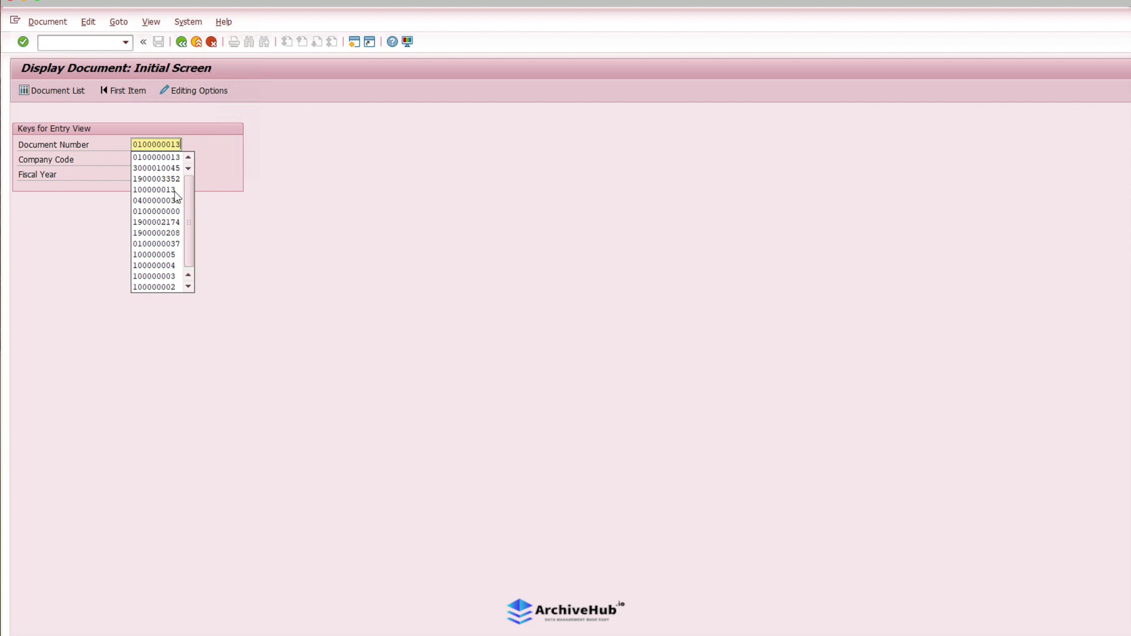
{"action": "key", "text": "Return"}
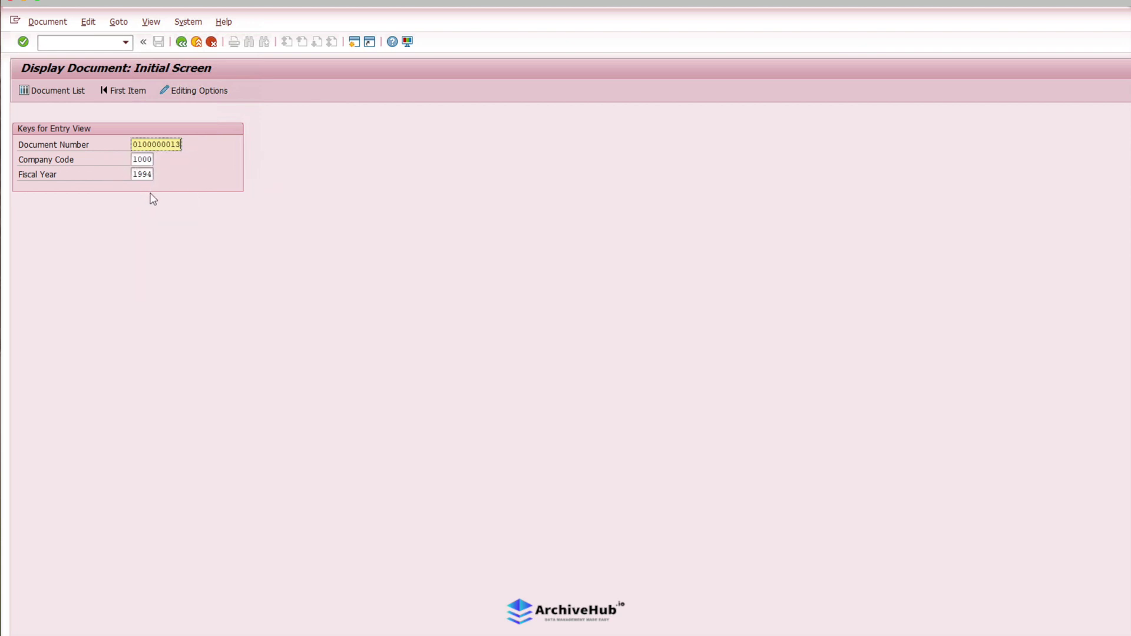
{"action": "key", "text": "Return"}
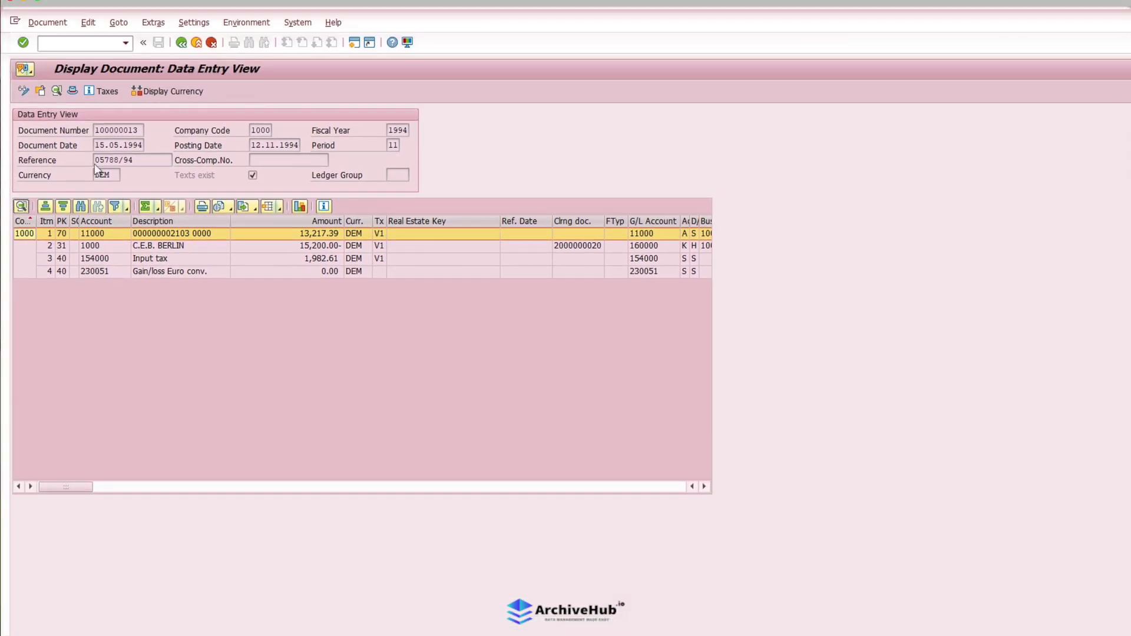
{"action": "left_click", "coordinate": [32, 73]}
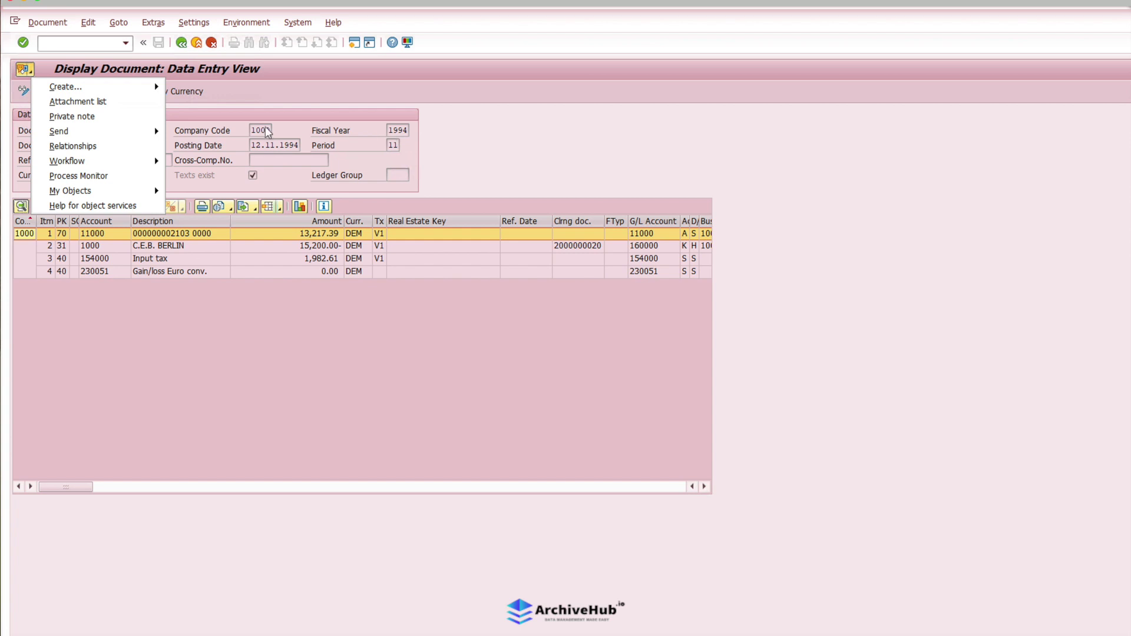
- View the PDF Invoice SAP Biller Direct attachment from the attachment list, then close both
{"action": "left_click", "coordinate": [97, 101]}
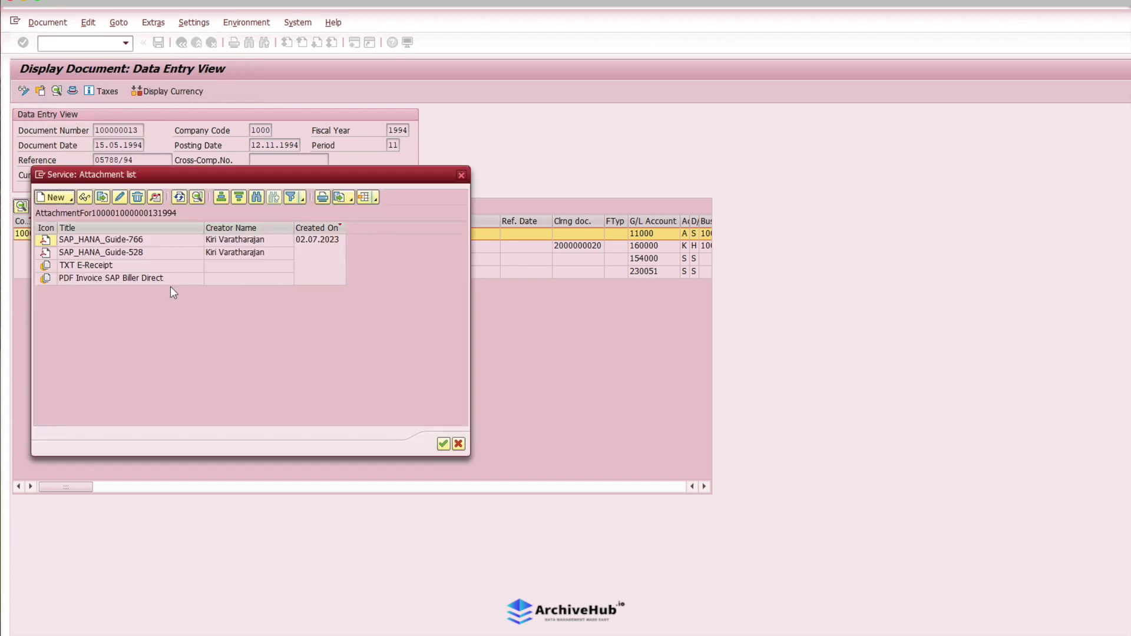
{"action": "double_click", "coordinate": [132, 278]}
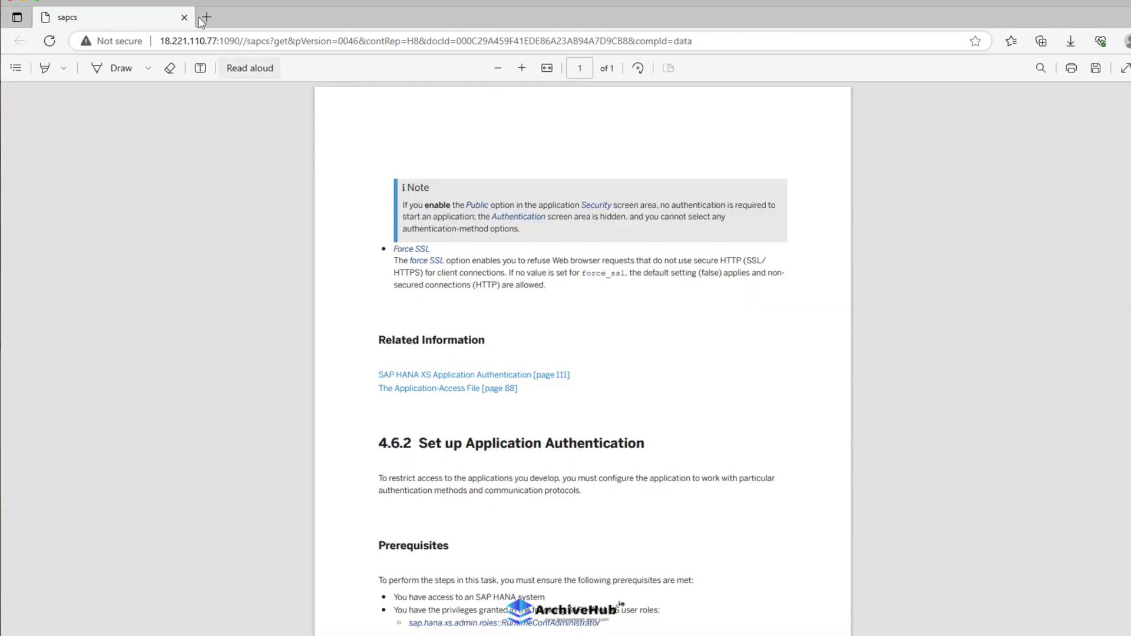
{"action": "left_click", "coordinate": [184, 17]}
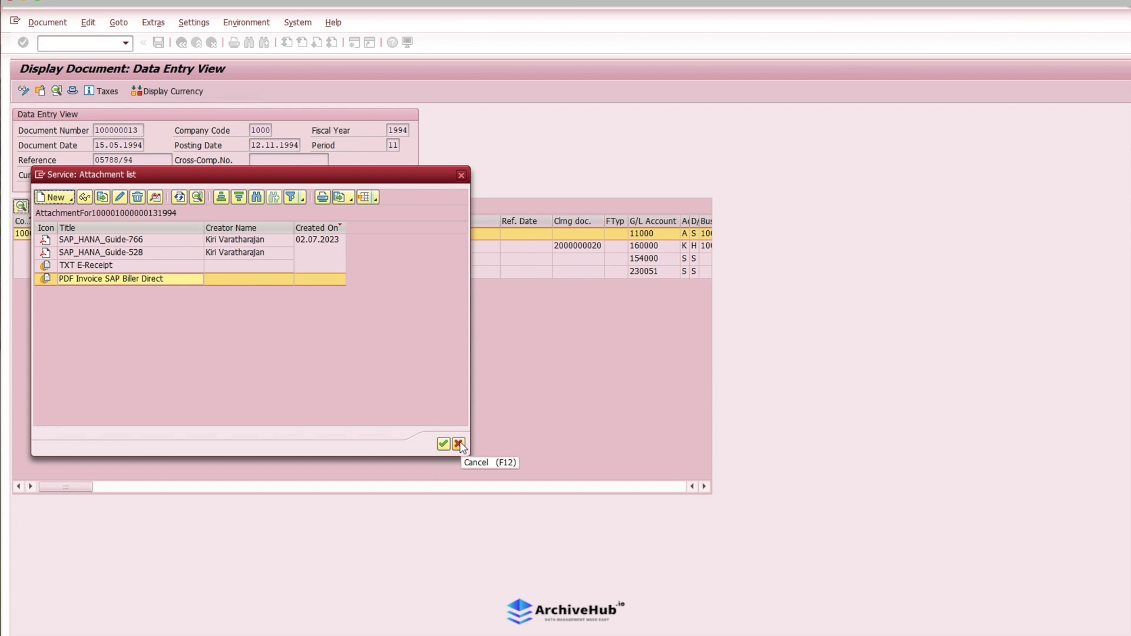
{"action": "left_click", "coordinate": [459, 444]}
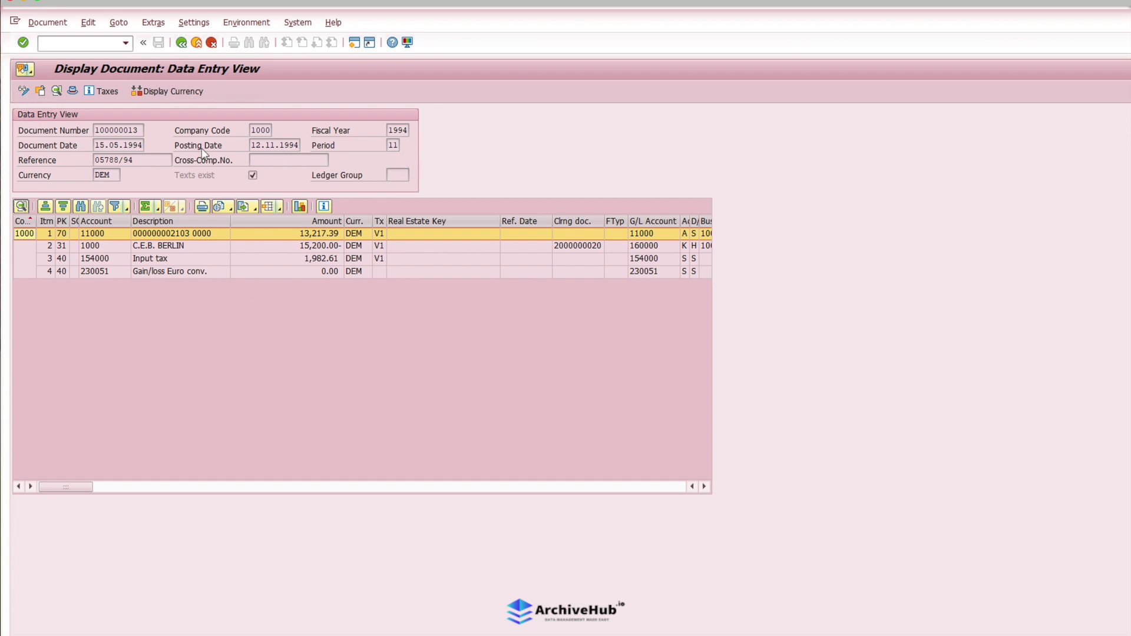
- Back out to the SAP GUI main menu, then return the browser to the launchpad's ECC 6 tiles
{"action": "left_click", "coordinate": [182, 46]}
{"action": "left_click", "coordinate": [182, 47]}
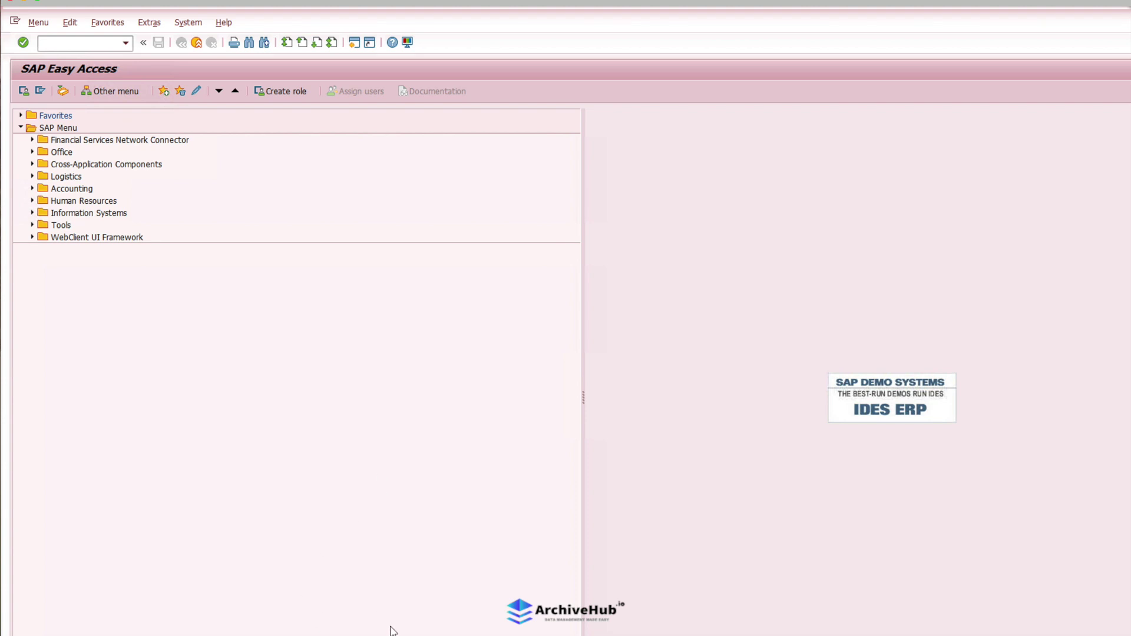
{"action": "left_click", "coordinate": [368, 625]}
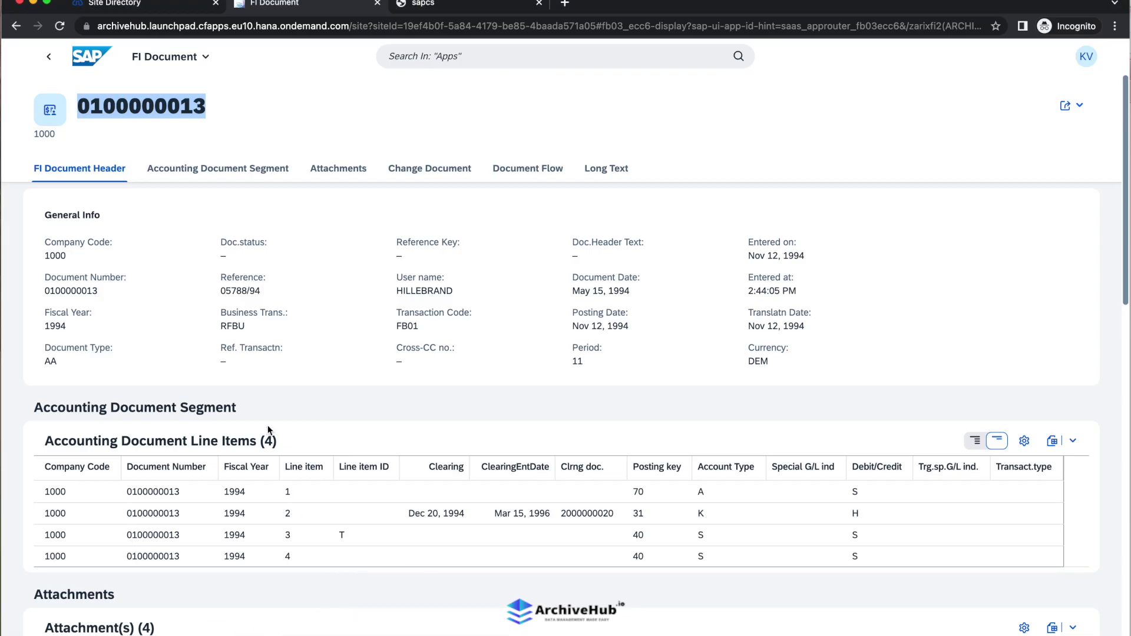
{"action": "left_click", "coordinate": [50, 61]}
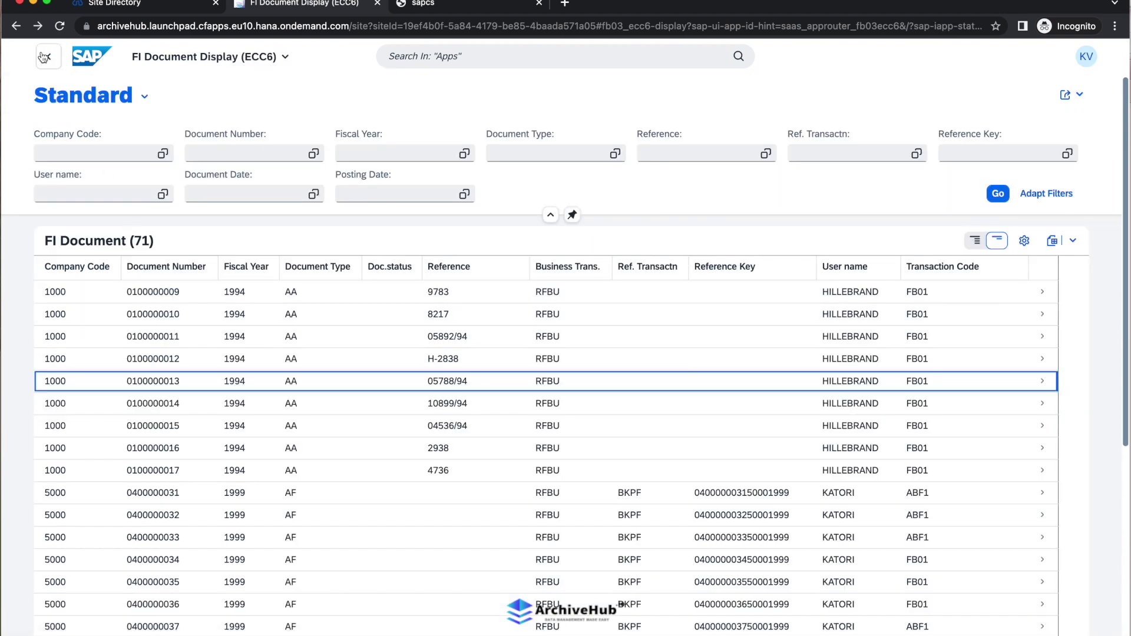
{"action": "left_click", "coordinate": [45, 58]}
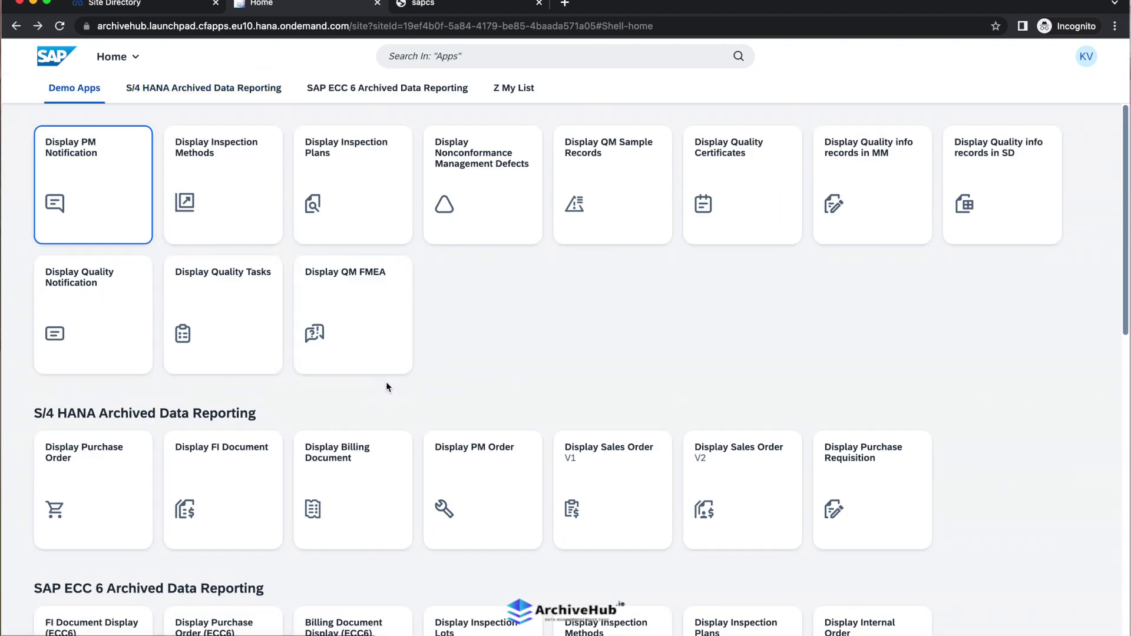
{"action": "scroll", "coordinate": [475, 363], "scroll_direction": "down", "scroll_amount": 3}
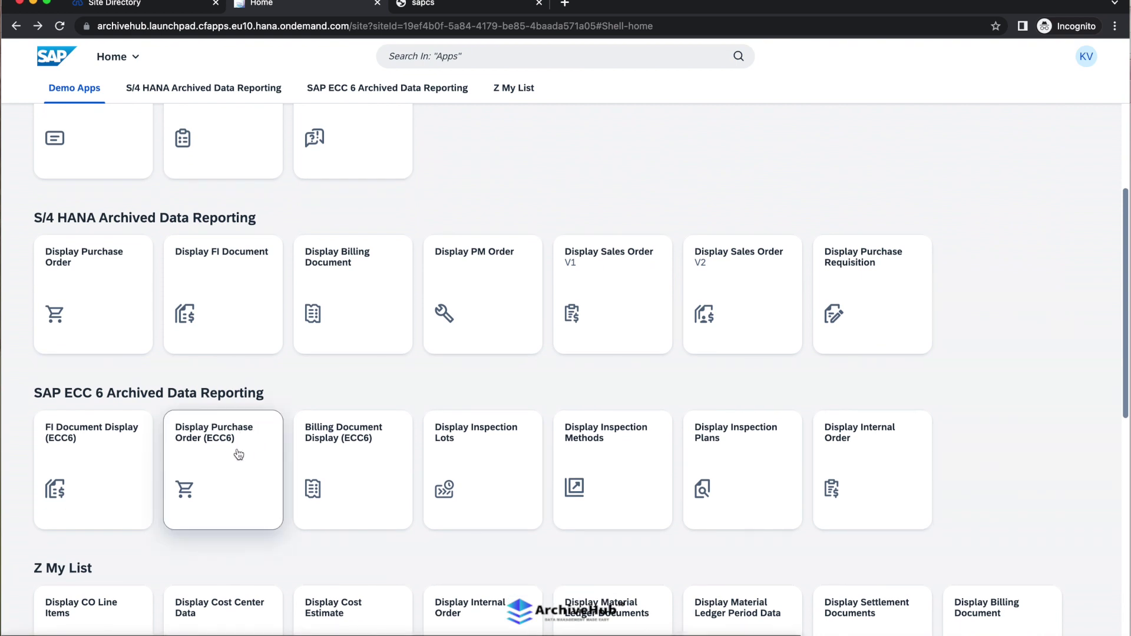
- Open Display Purchase Order (ECC6) and list all 145 archived purchase orders with no filters
{"action": "left_click", "coordinate": [219, 471]}
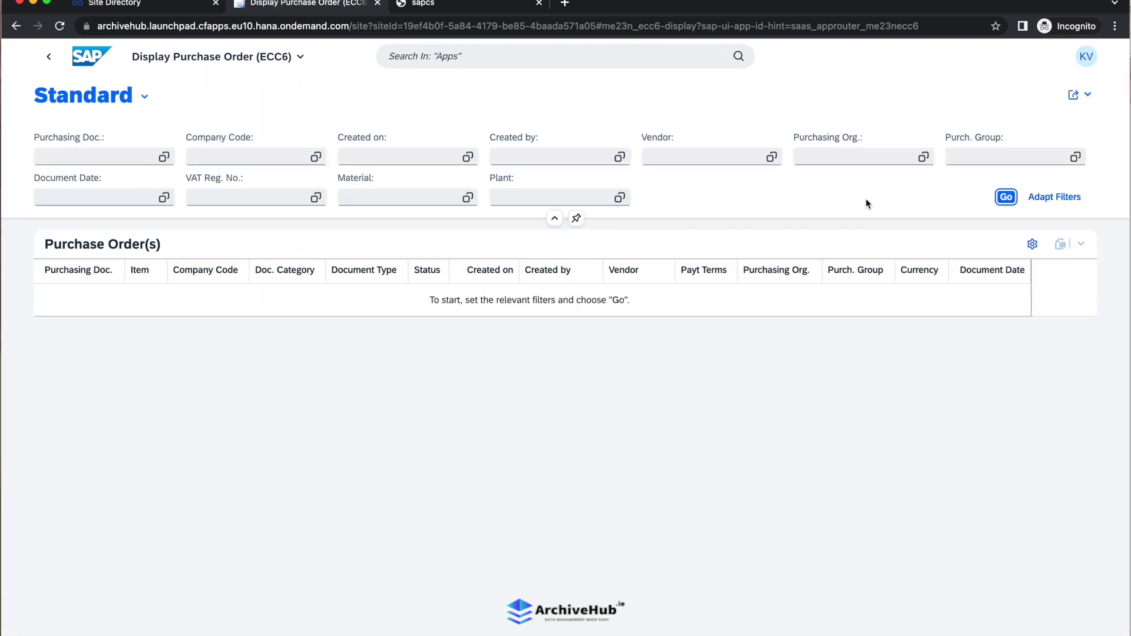
{"action": "left_click", "coordinate": [1005, 198]}
{"action": "left_click", "coordinate": [994, 195]}
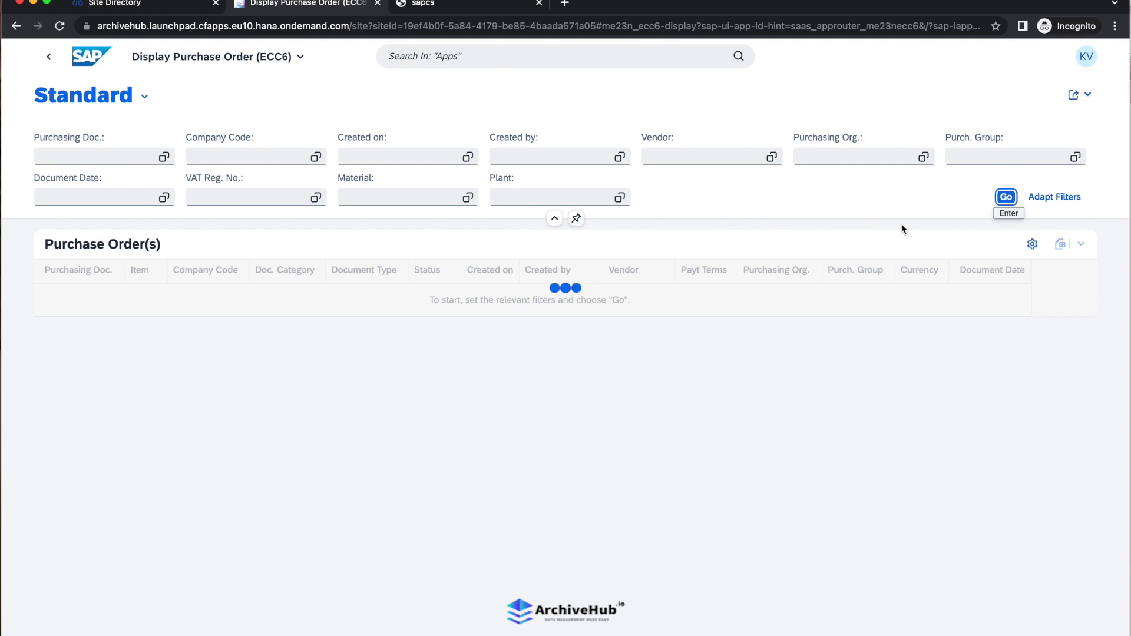
{"action": "scroll", "coordinate": [442, 471], "scroll_direction": "down", "scroll_amount": 2}
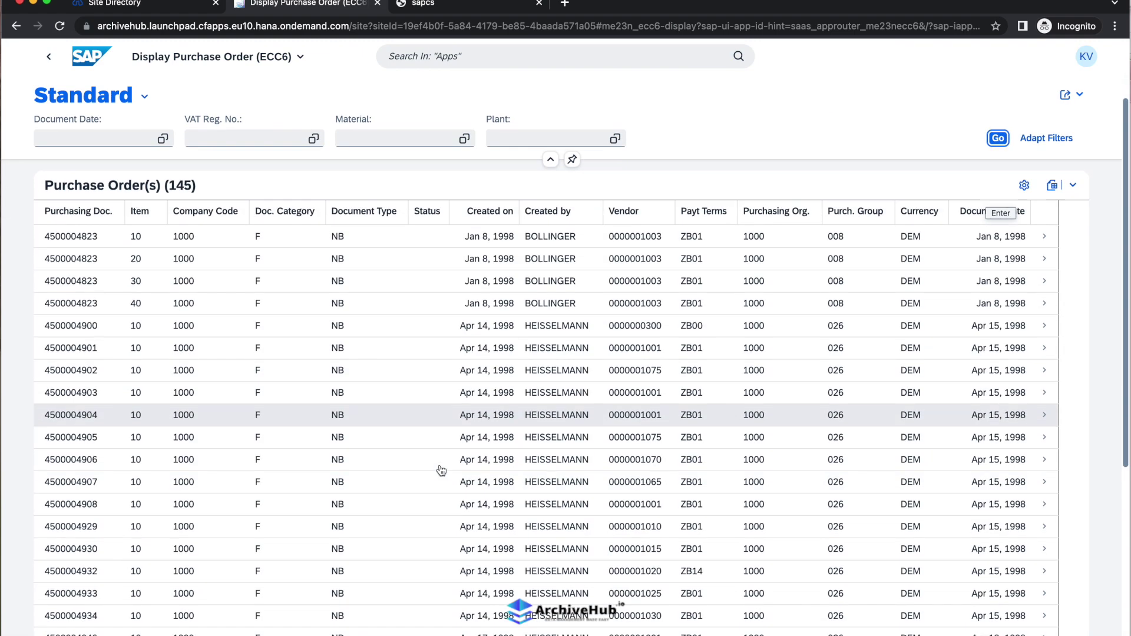
{"action": "scroll", "coordinate": [442, 470], "scroll_direction": "down", "scroll_amount": 10}
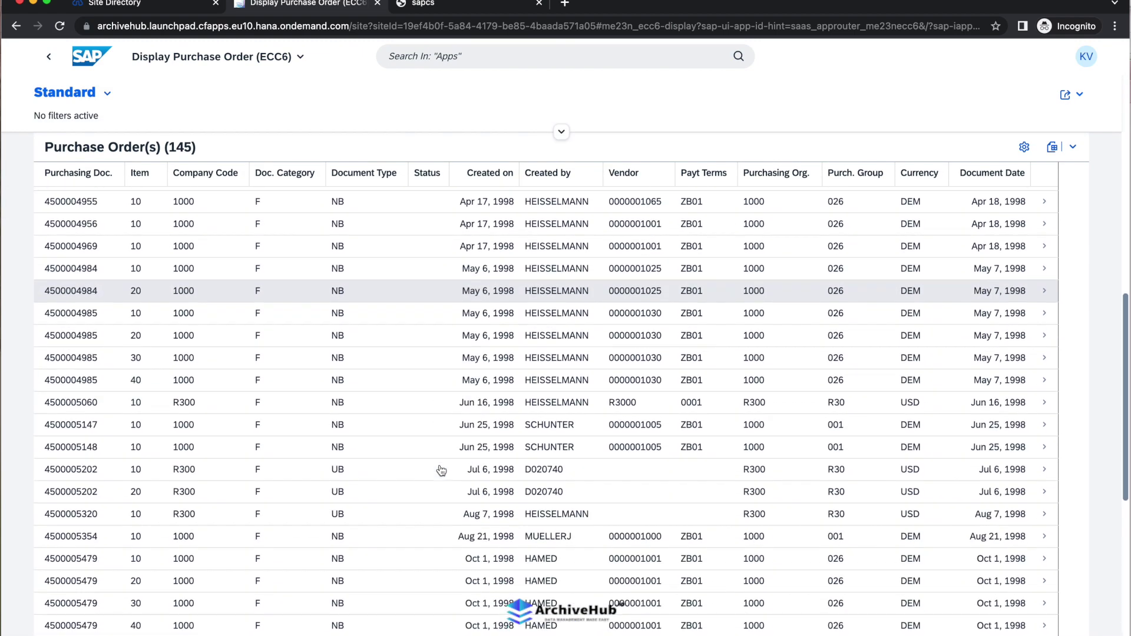
{"action": "scroll", "coordinate": [441, 470], "scroll_direction": "down", "scroll_amount": 6}
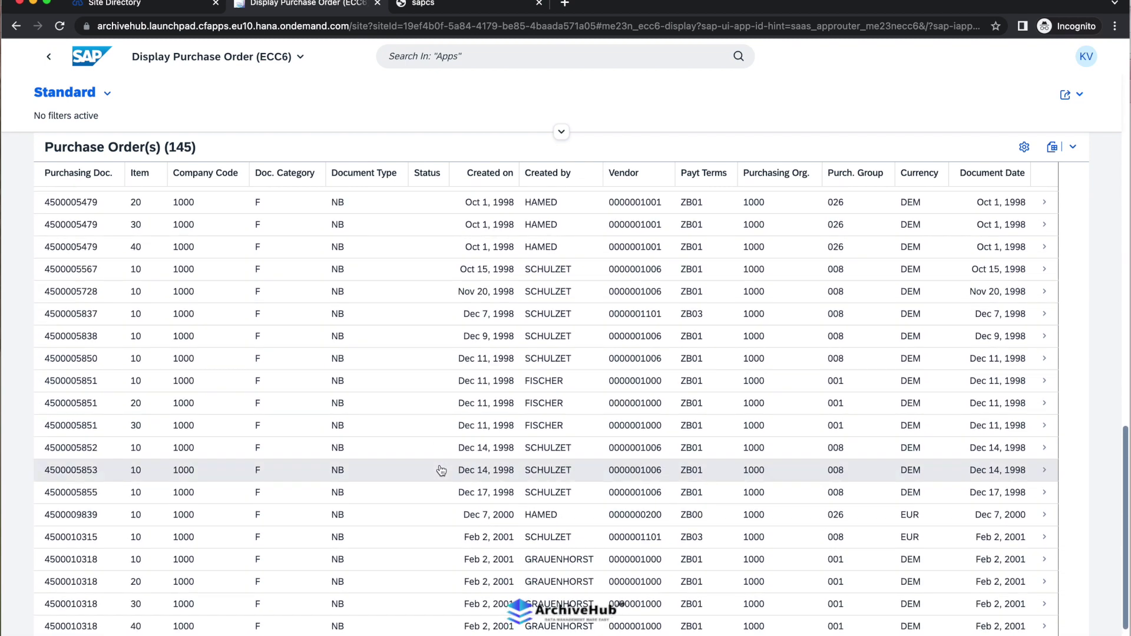
{"action": "scroll", "coordinate": [441, 470], "scroll_direction": "down", "scroll_amount": 6}
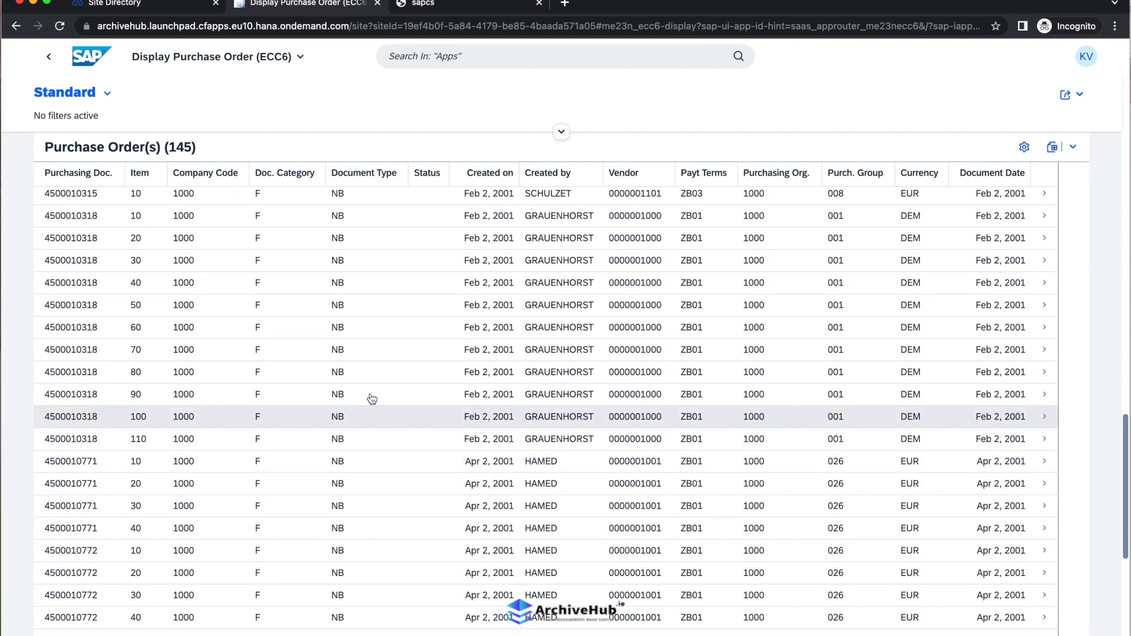
{"action": "left_click", "coordinate": [362, 394]}
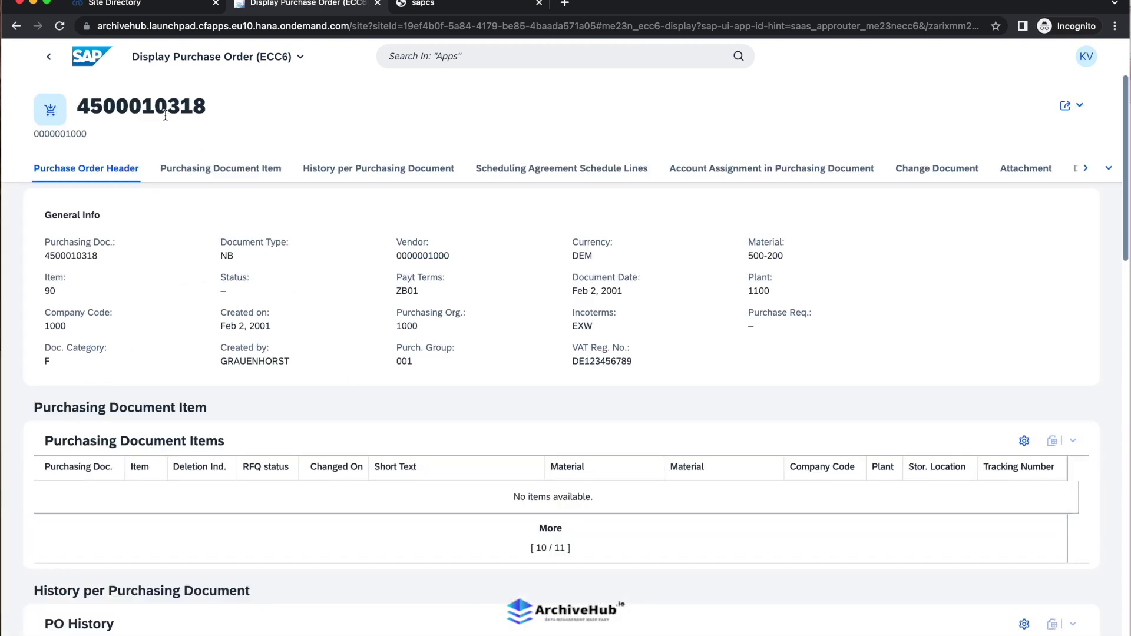
{"action": "scroll", "coordinate": [316, 385], "scroll_direction": "down", "scroll_amount": 1}
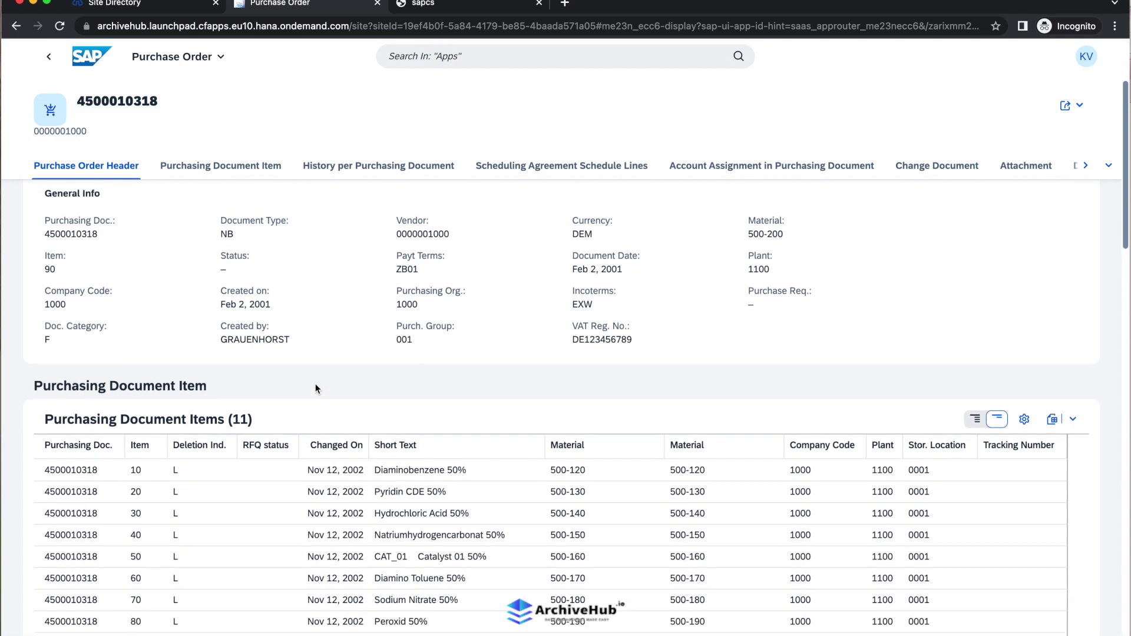
{"action": "scroll", "coordinate": [315, 386], "scroll_direction": "down", "scroll_amount": 5}
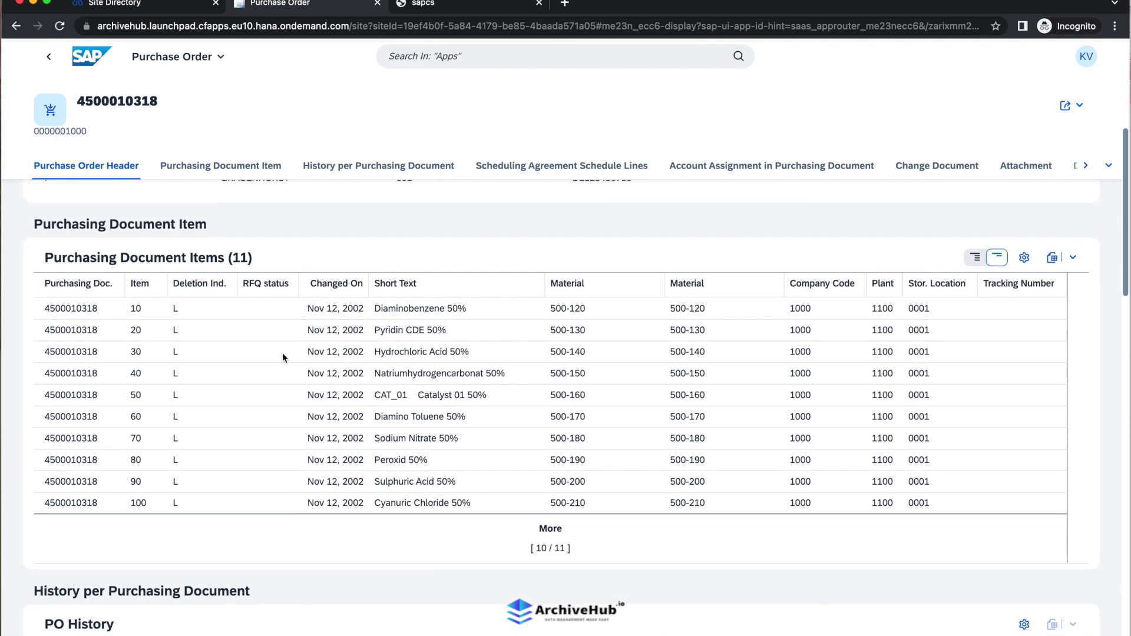
{"action": "left_click", "coordinate": [551, 533]}
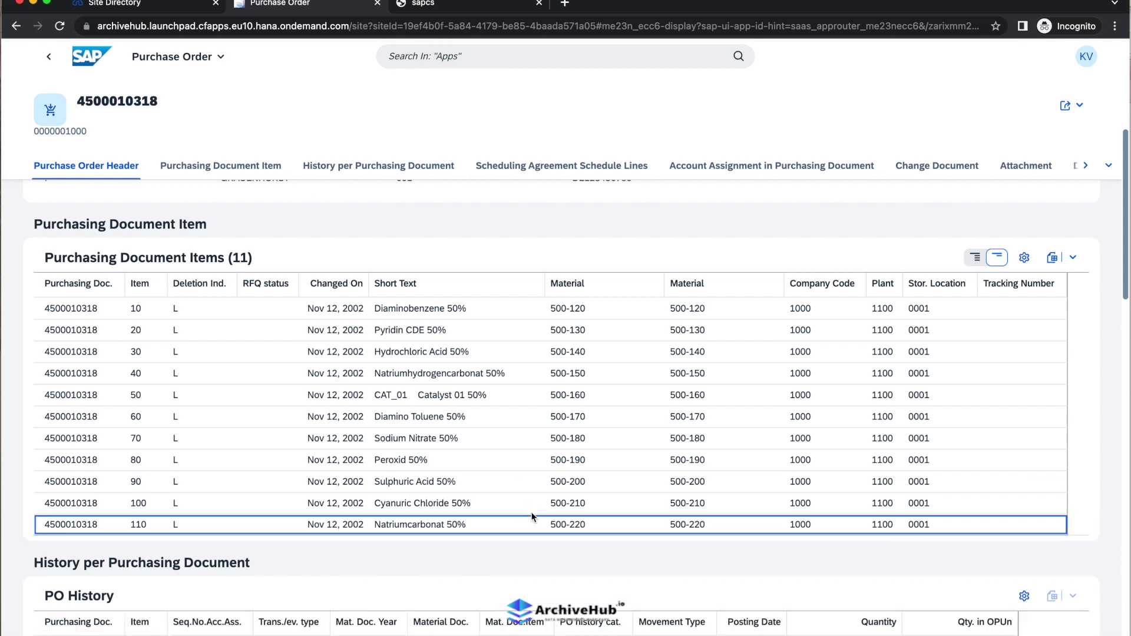
- Toggle Show Details on and off for the item rows, then open the items table's View Settings
{"action": "left_click", "coordinate": [977, 258]}
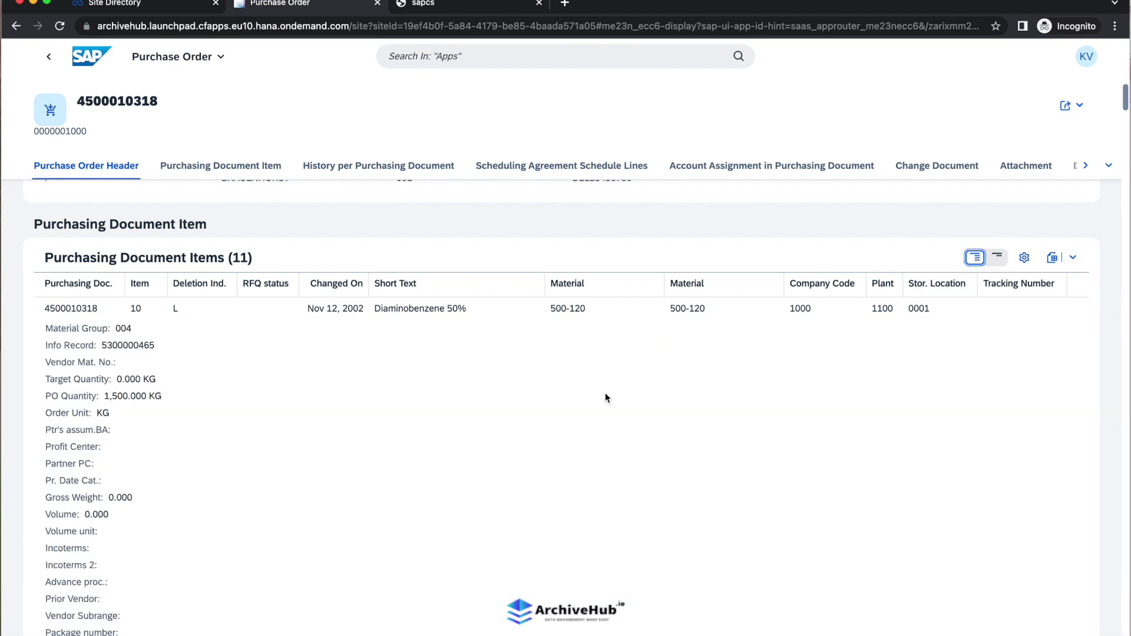
{"action": "scroll", "coordinate": [575, 412], "scroll_direction": "down", "scroll_amount": 7}
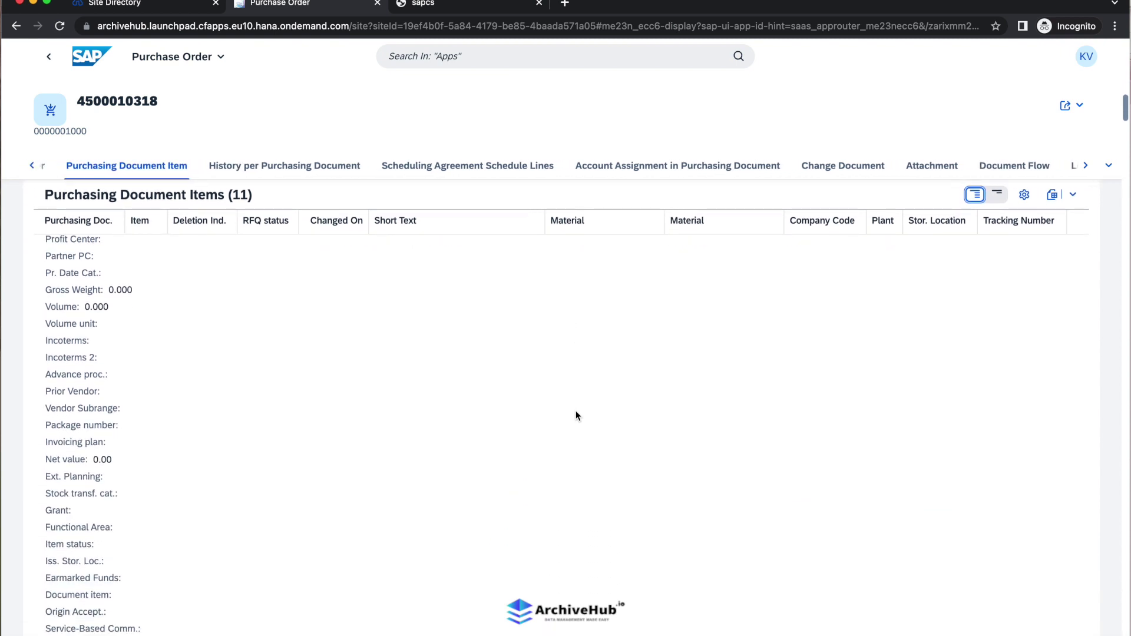
{"action": "scroll", "coordinate": [889, 289], "scroll_direction": "up", "scroll_amount": 5}
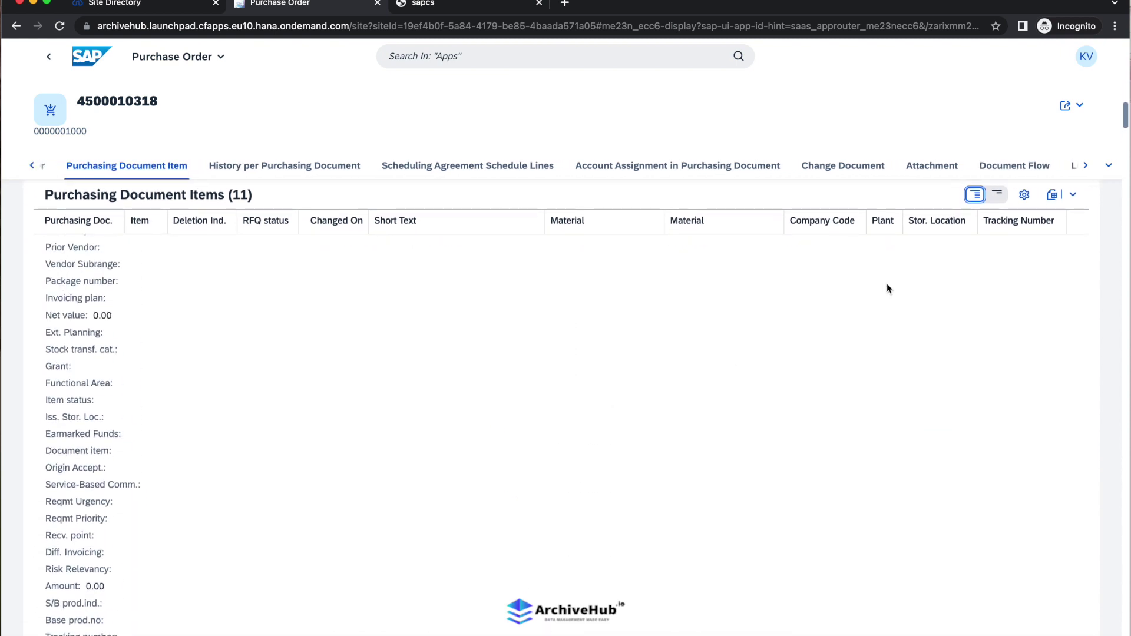
{"action": "left_click", "coordinate": [997, 195]}
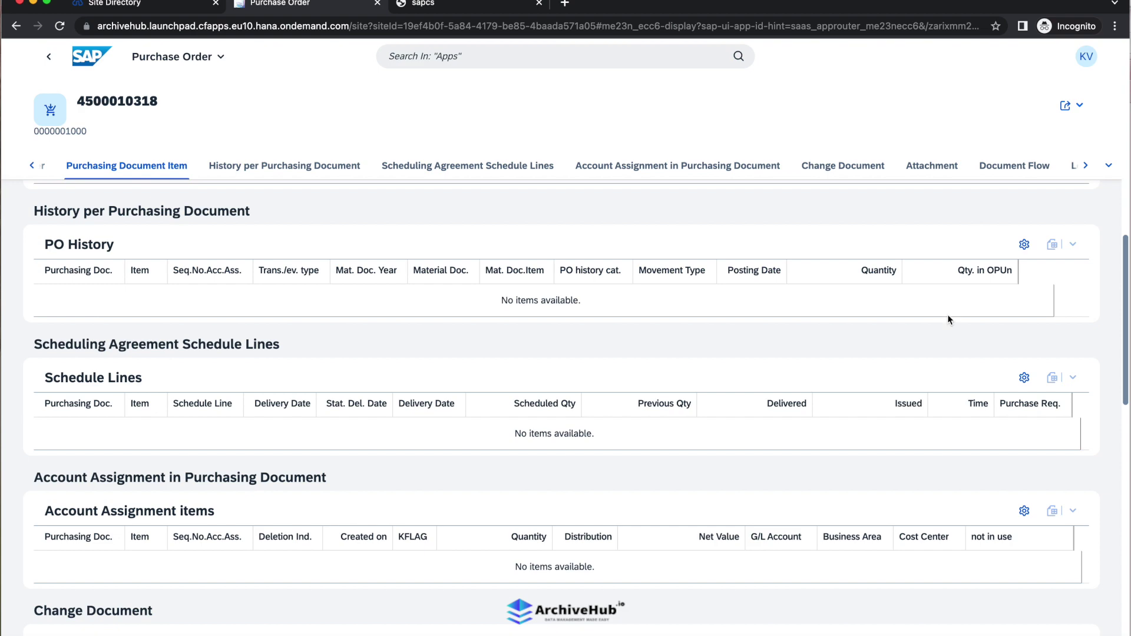
{"action": "scroll", "coordinate": [991, 326], "scroll_direction": "up", "scroll_amount": 4}
{"action": "scroll", "coordinate": [991, 326], "scroll_direction": "down", "scroll_amount": 2}
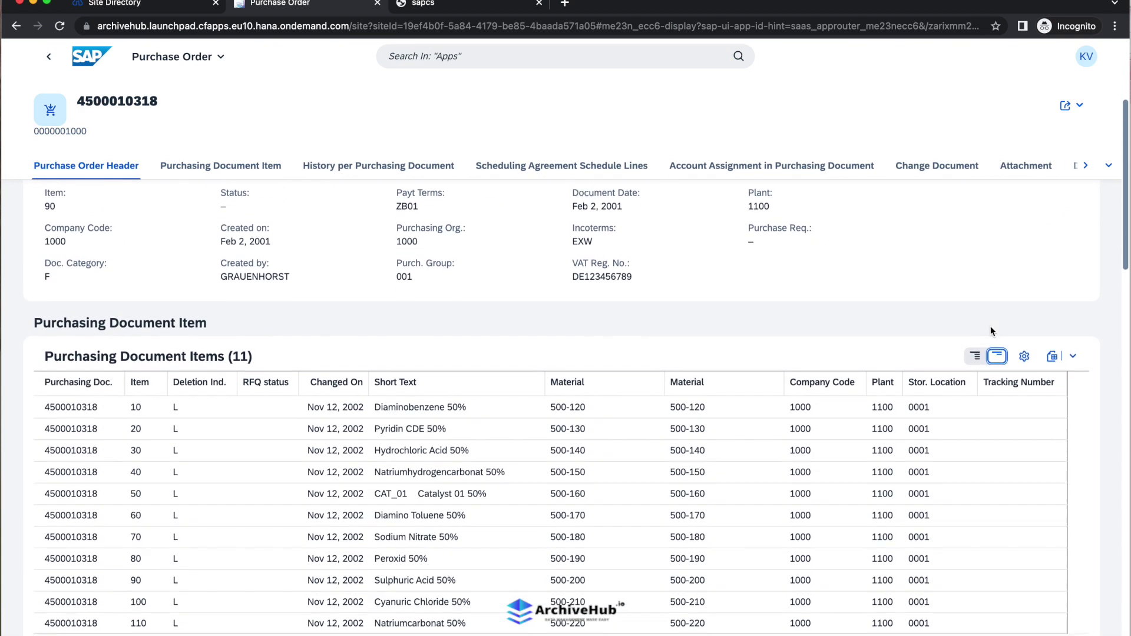
{"action": "left_click", "coordinate": [1024, 285]}
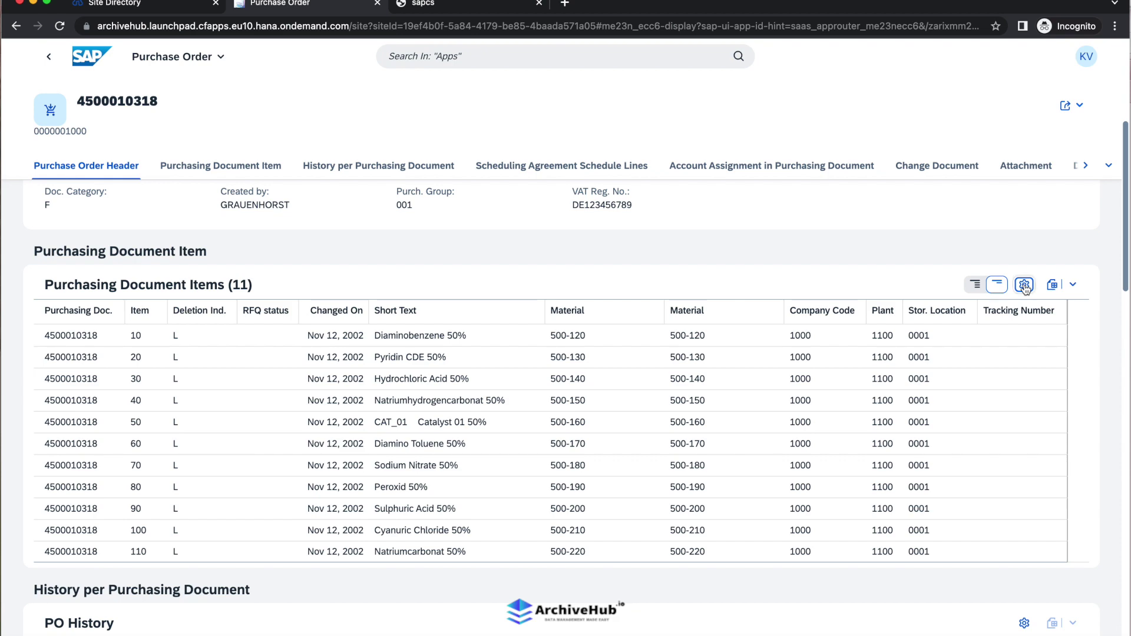
{"action": "left_click", "coordinate": [1025, 285]}
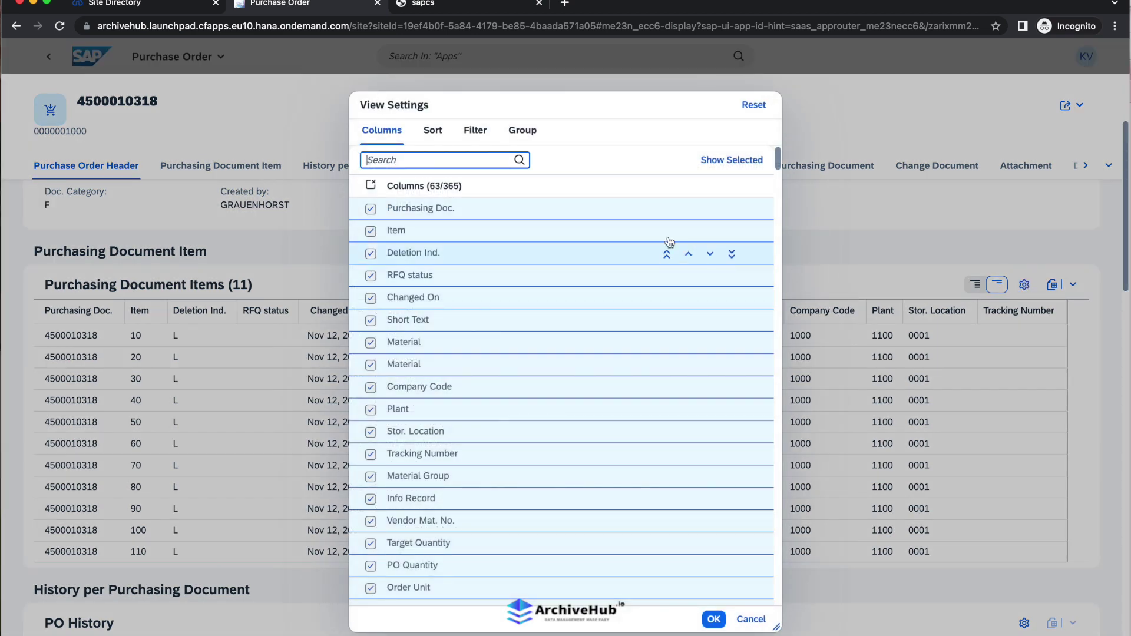
{"action": "scroll", "coordinate": [554, 398], "scroll_direction": "down", "scroll_amount": 3}
{"action": "scroll", "coordinate": [554, 399], "scroll_direction": "down", "scroll_amount": 10}
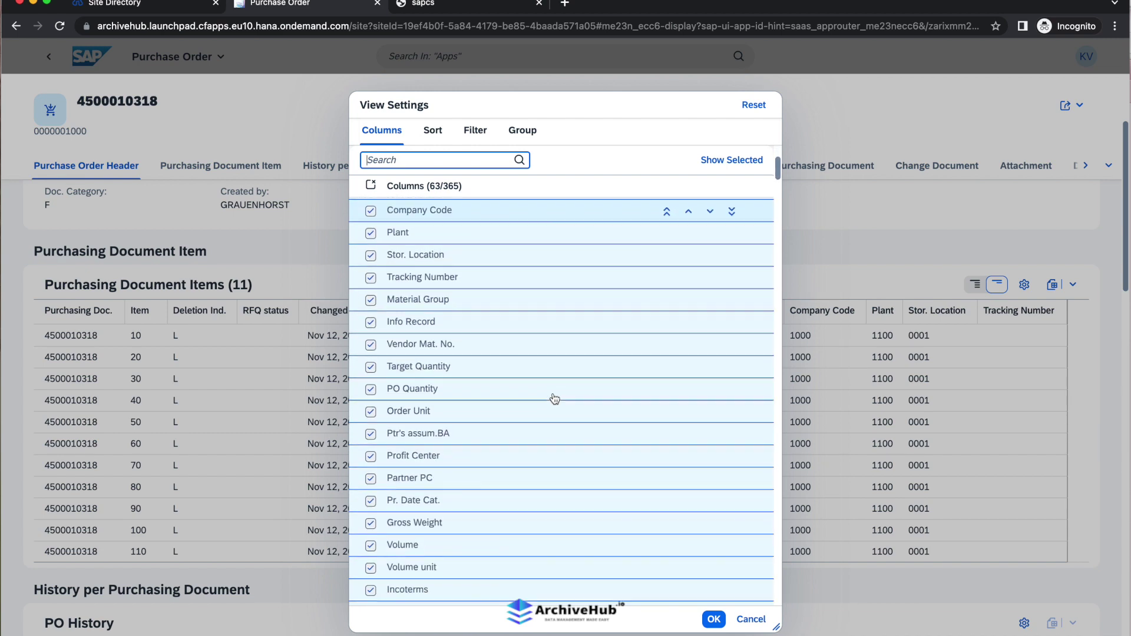
{"action": "scroll", "coordinate": [554, 400], "scroll_direction": "down", "scroll_amount": 8}
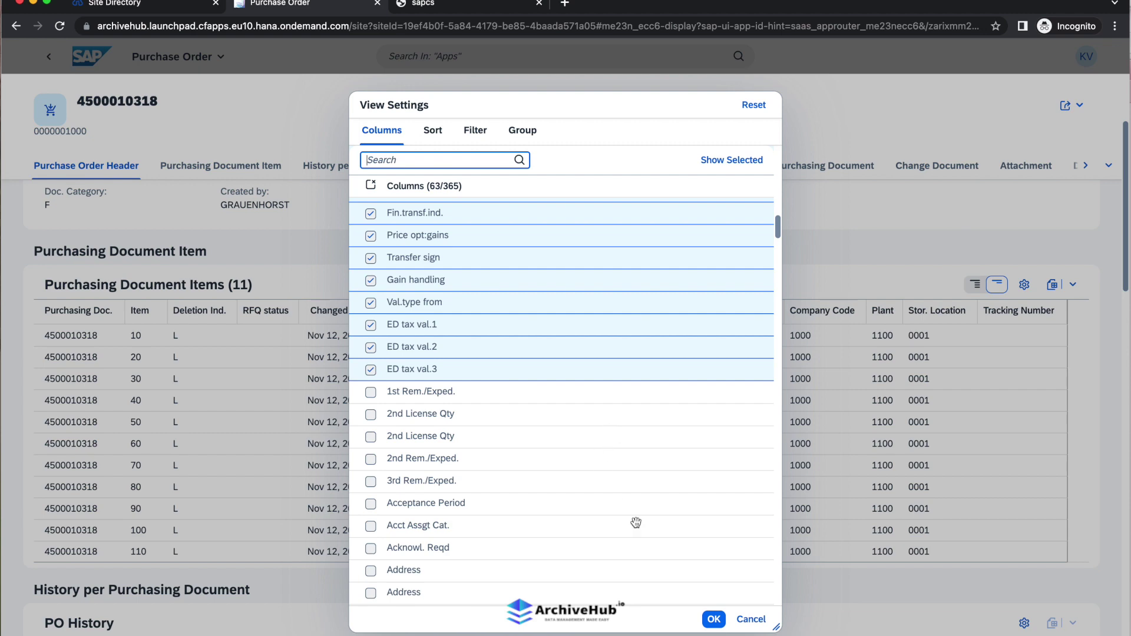
{"action": "left_click", "coordinate": [751, 623]}
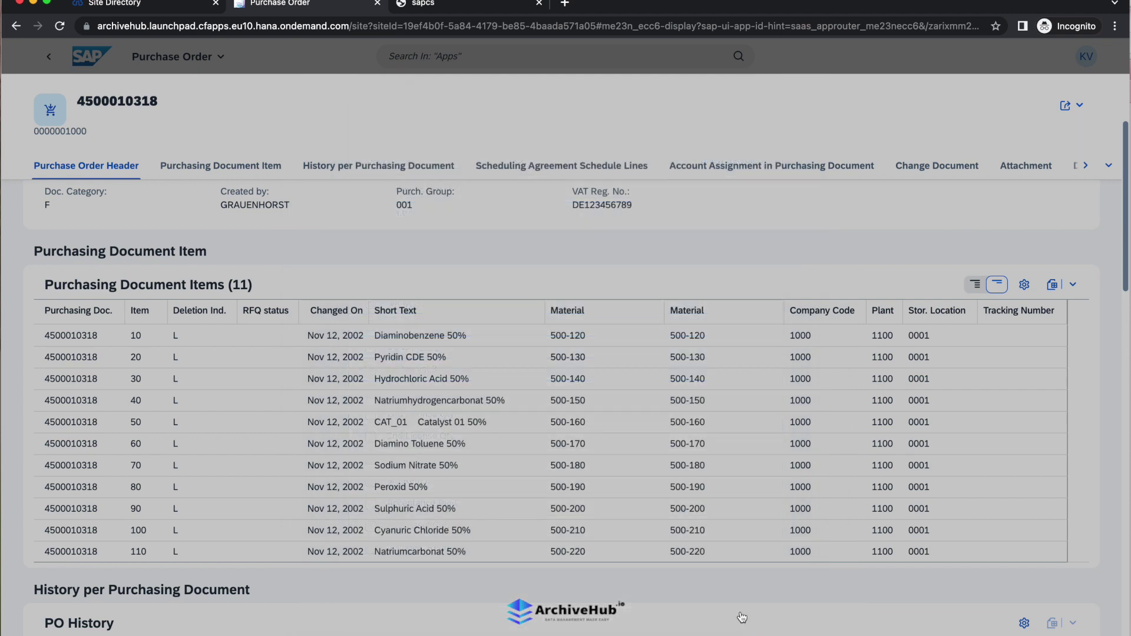
- Scroll past Schedule Lines and the empty Change Document section to the five PDF attachments
{"action": "scroll", "coordinate": [482, 500], "scroll_direction": "down", "scroll_amount": 5}
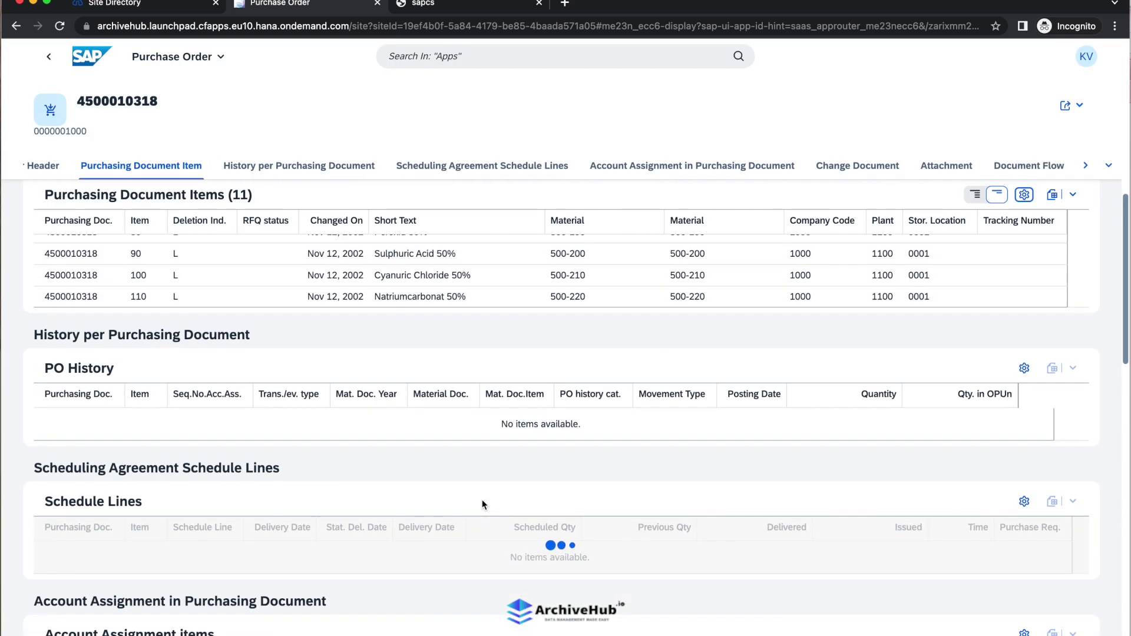
{"action": "scroll", "coordinate": [473, 459], "scroll_direction": "down", "scroll_amount": 4}
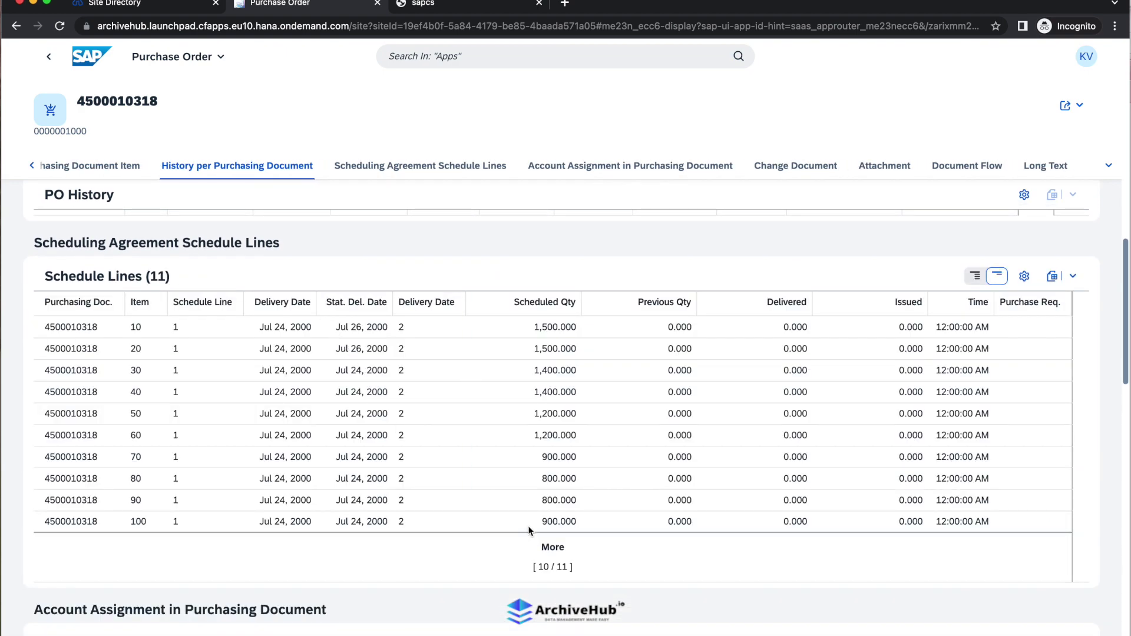
{"action": "scroll", "coordinate": [462, 522], "scroll_direction": "down", "scroll_amount": 6}
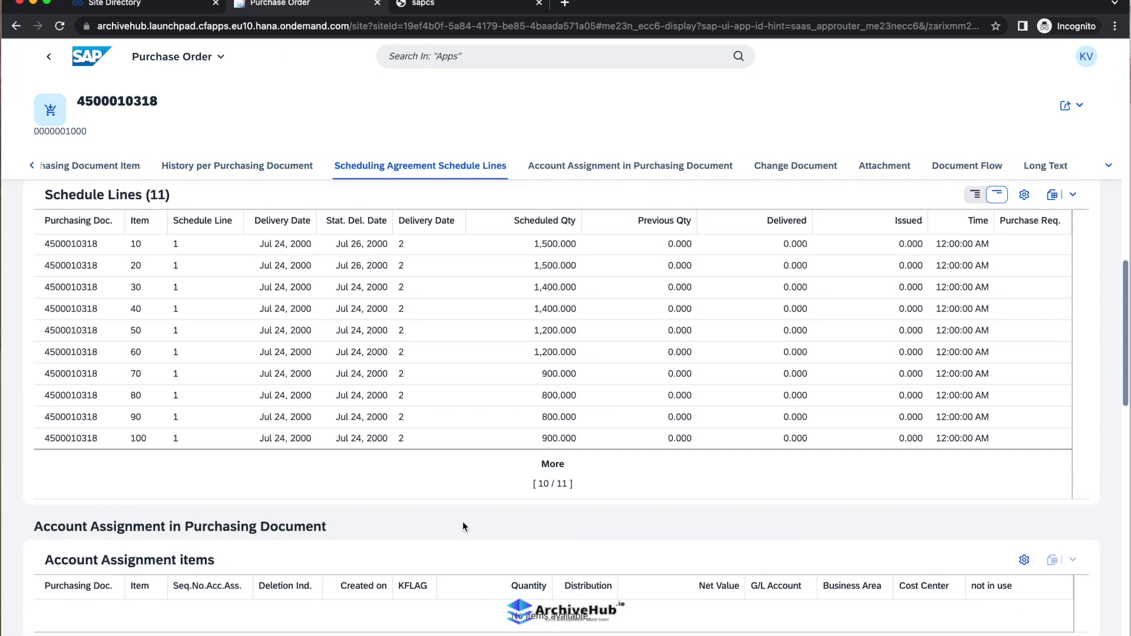
{"action": "scroll", "coordinate": [462, 522], "scroll_direction": "down", "scroll_amount": 3}
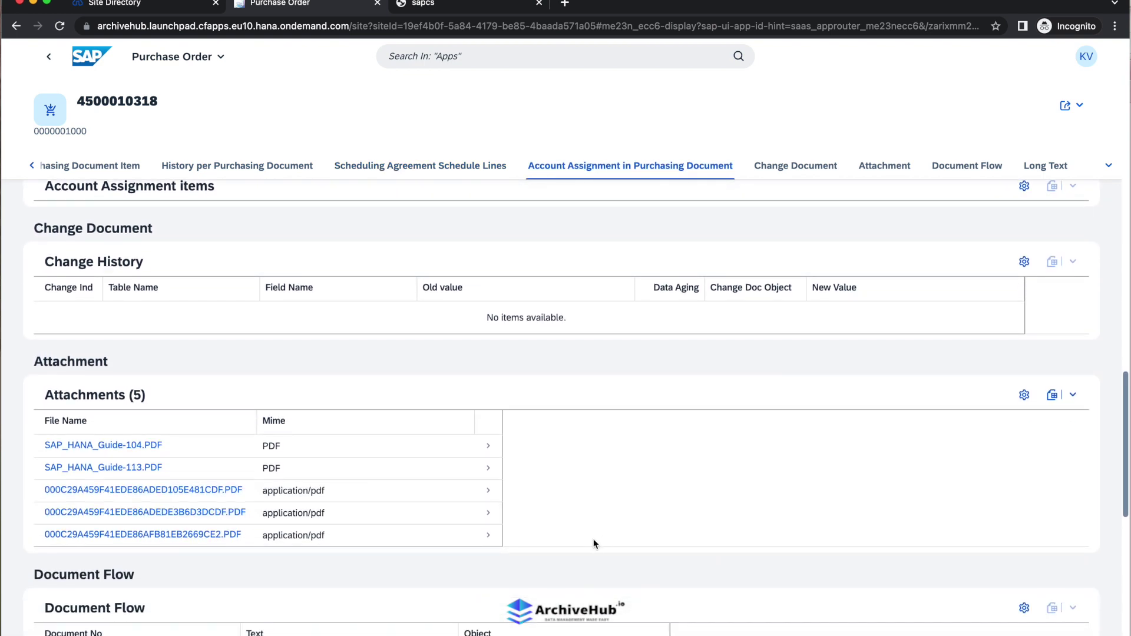
- Open the purchase order's last attachment in a new browser tab and view it
{"action": "right_click", "coordinate": [178, 534]}
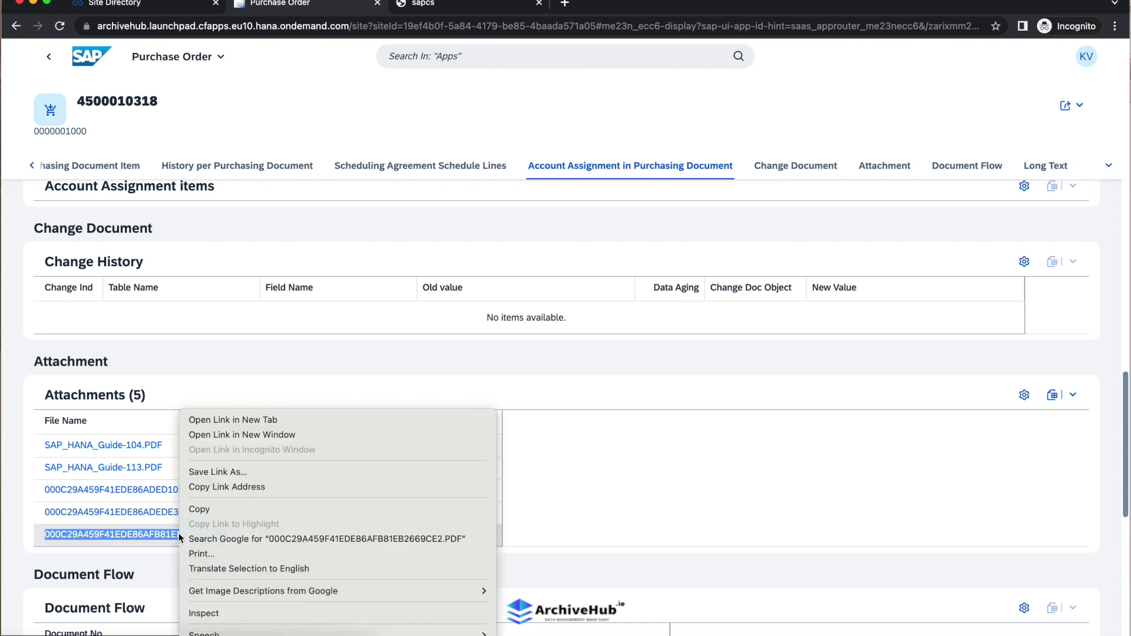
{"action": "left_click", "coordinate": [236, 419]}
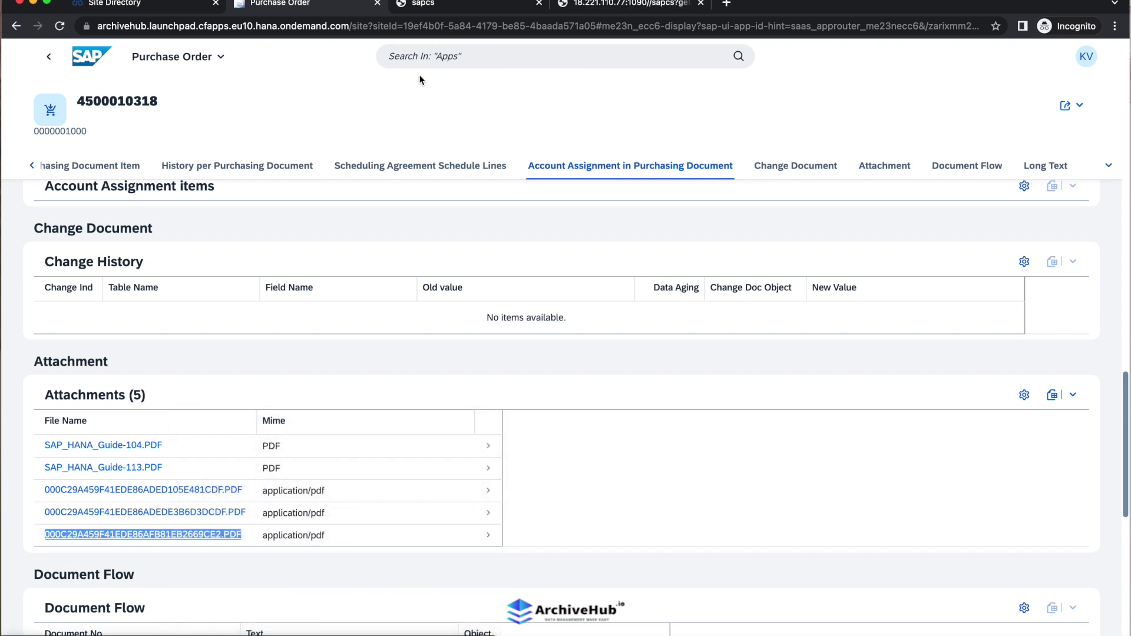
{"action": "left_click", "coordinate": [613, 6]}
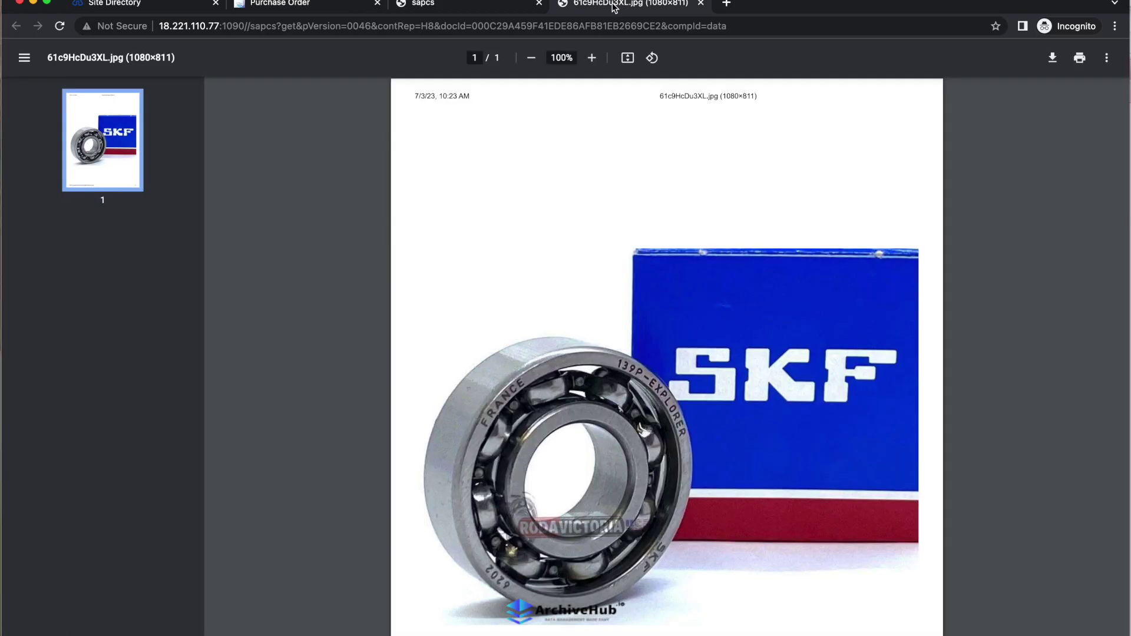
{"action": "left_click", "coordinate": [312, 5]}
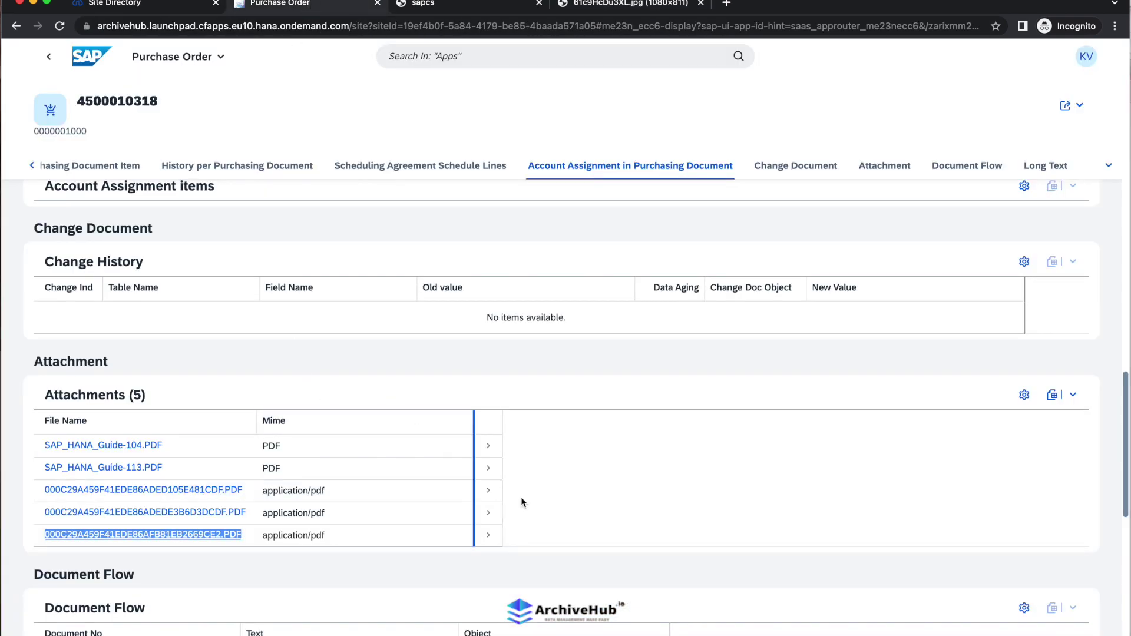
{"action": "scroll", "coordinate": [568, 529], "scroll_direction": "down", "scroll_amount": 3}
{"action": "scroll", "coordinate": [570, 535], "scroll_direction": "up", "scroll_amount": 3}
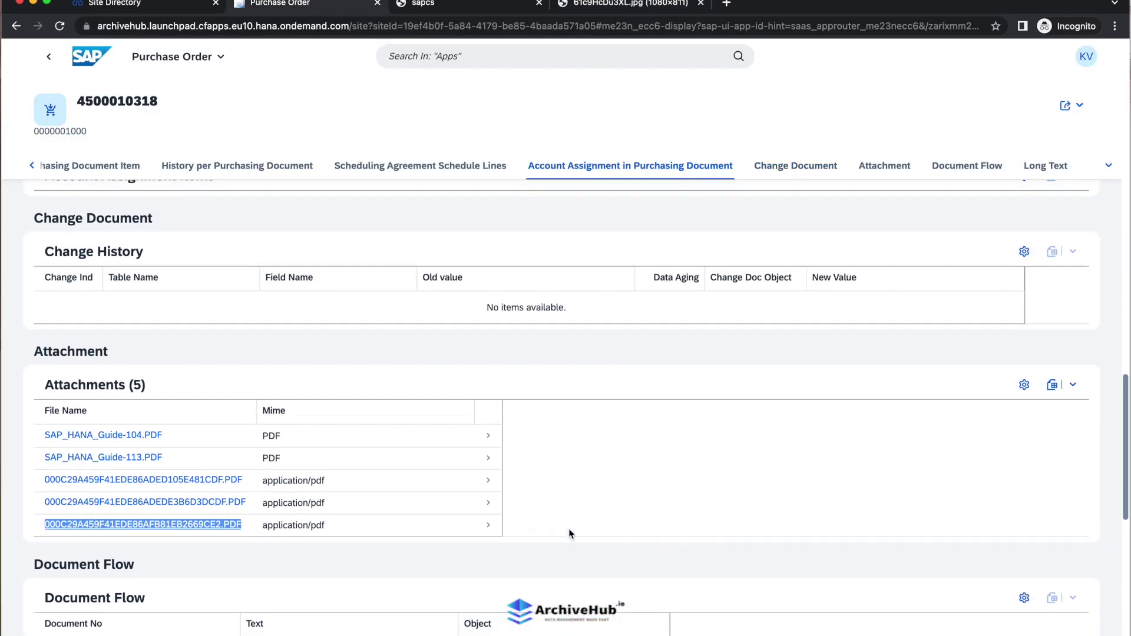
{"action": "double_click", "coordinate": [143, 104]}
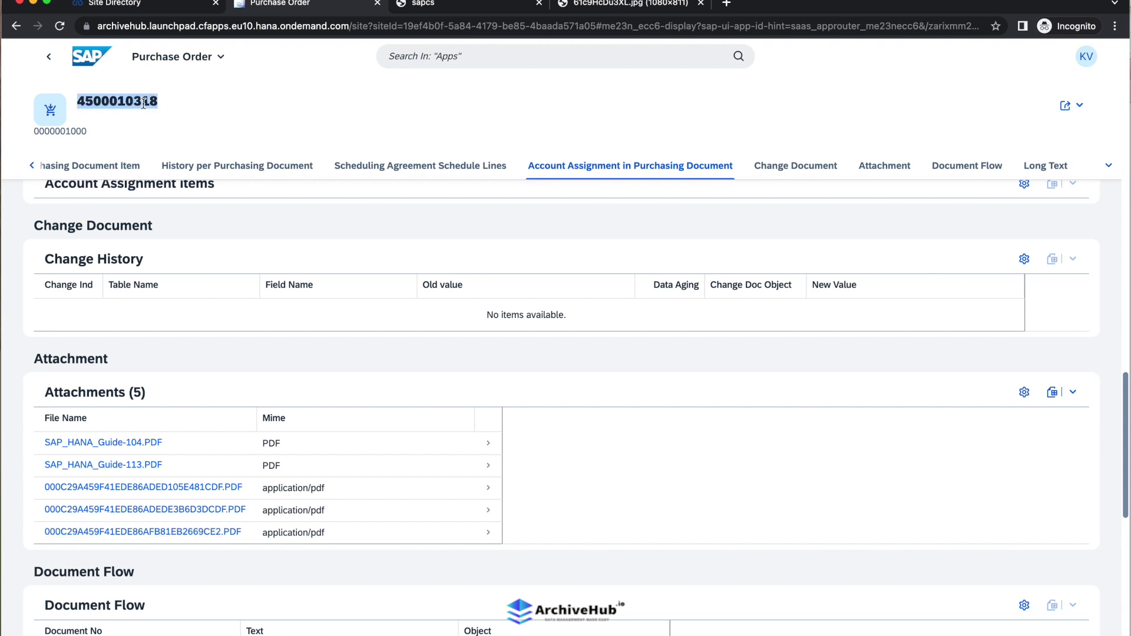
{"action": "left_click", "coordinate": [290, 110]}
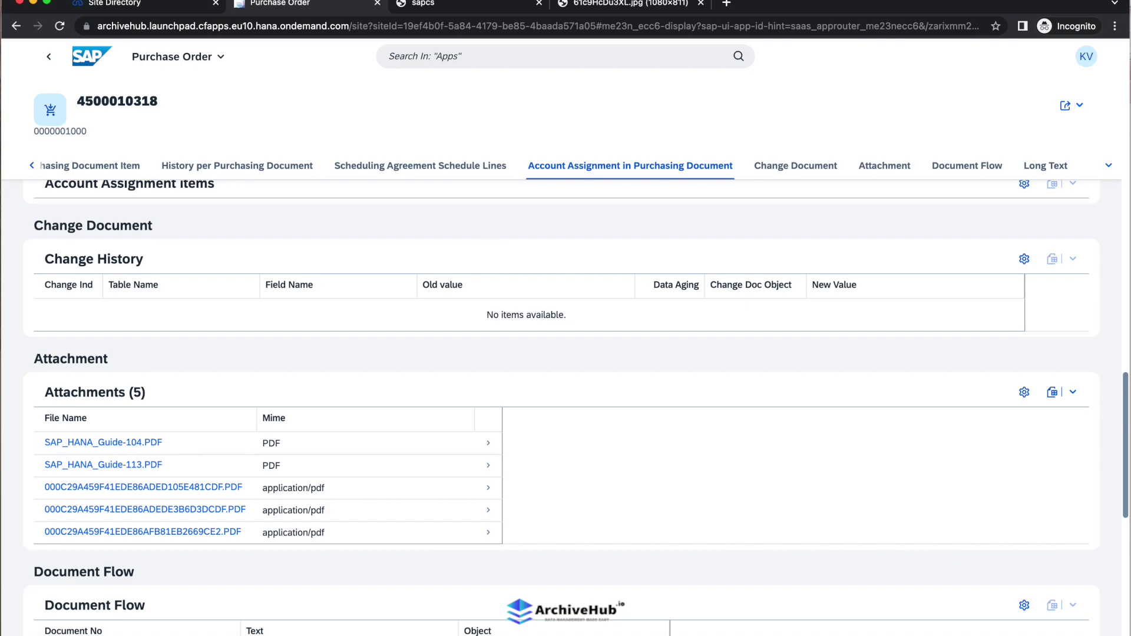
{"action": "left_click", "coordinate": [418, 623]}
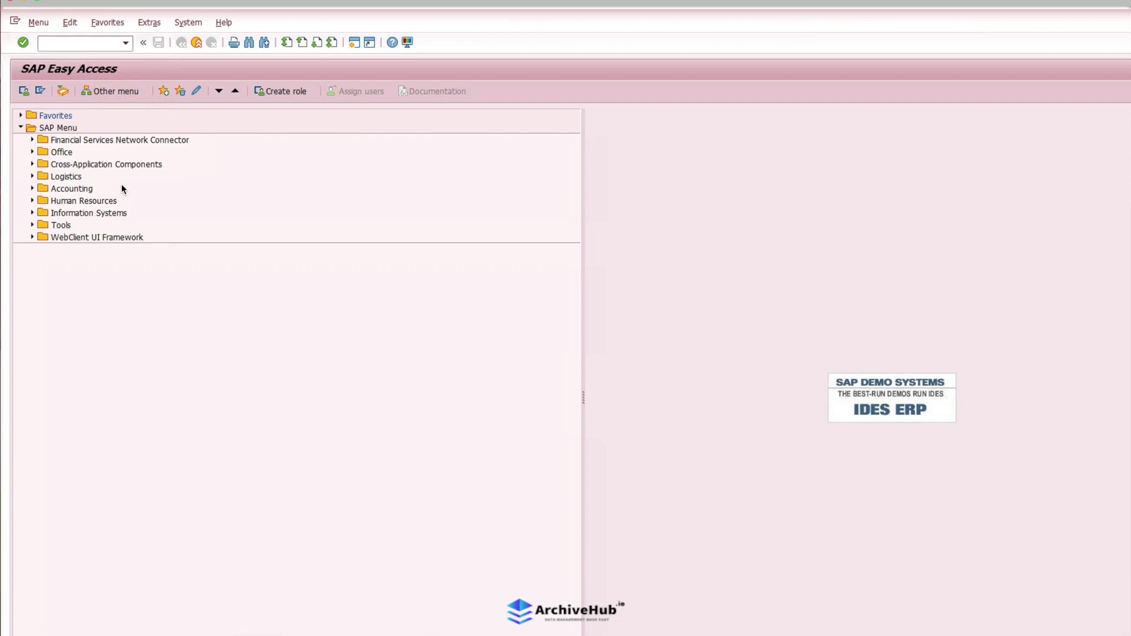
{"action": "left_click", "coordinate": [71, 44]}
{"action": "type", "text": "me23n"}
{"action": "key", "text": "Return"}
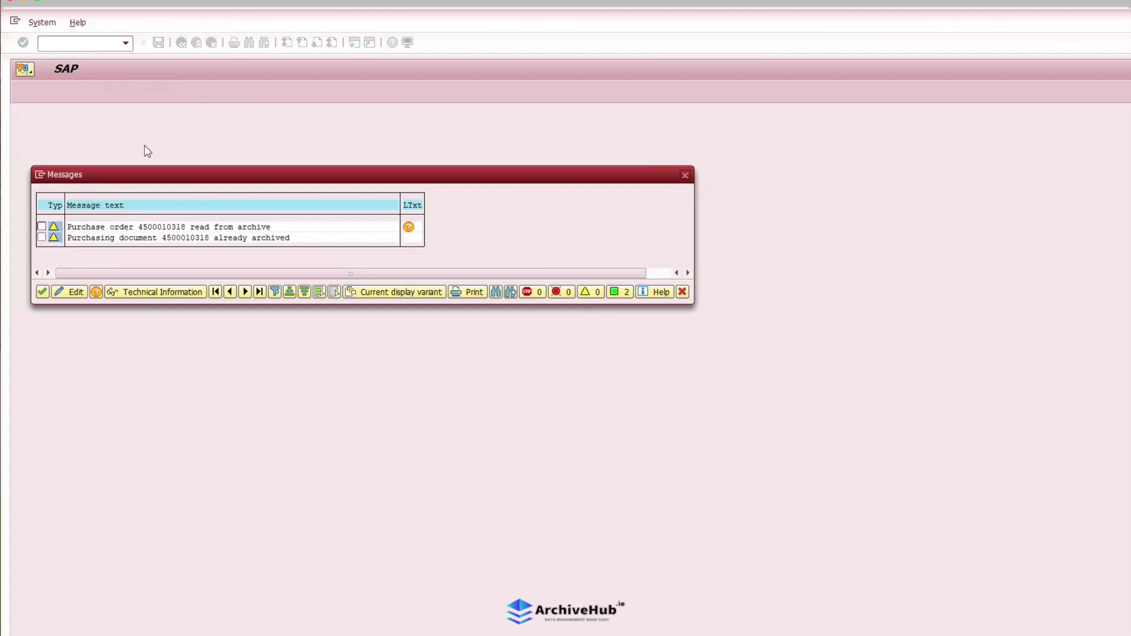
{"action": "left_click", "coordinate": [41, 292]}
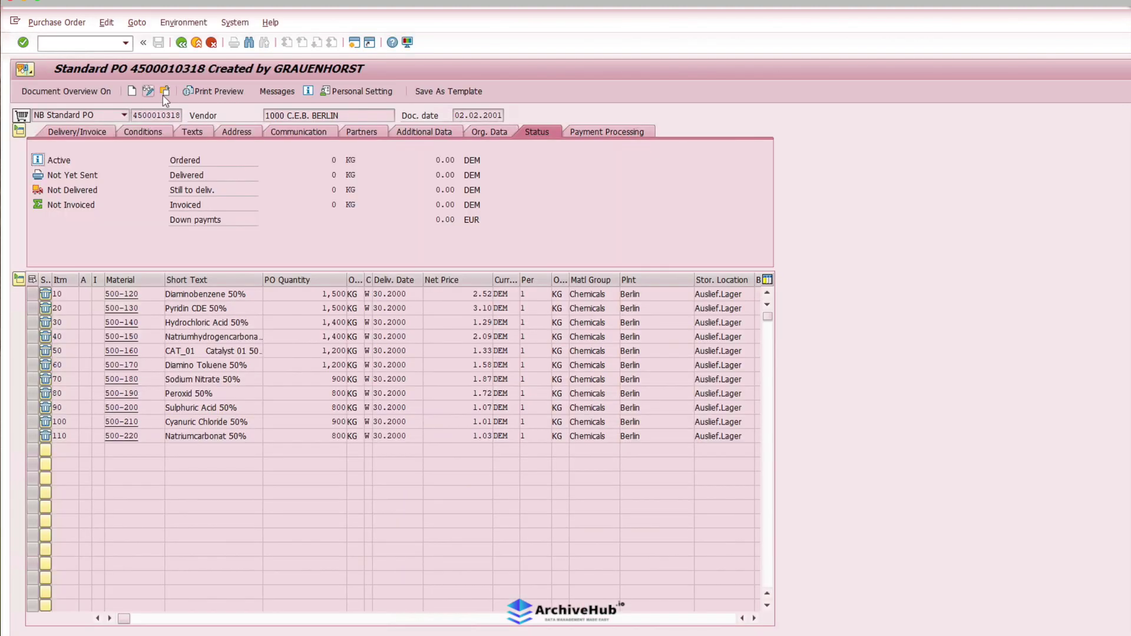
{"action": "left_click", "coordinate": [164, 92]}
{"action": "key", "text": "Return"}
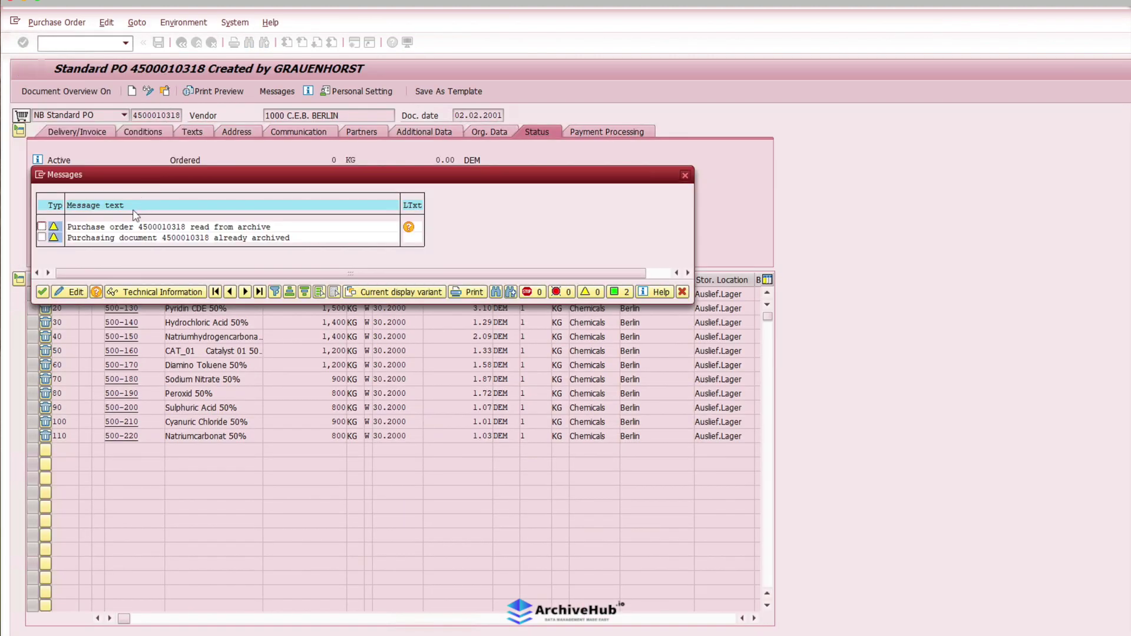
{"action": "left_click", "coordinate": [43, 291]}
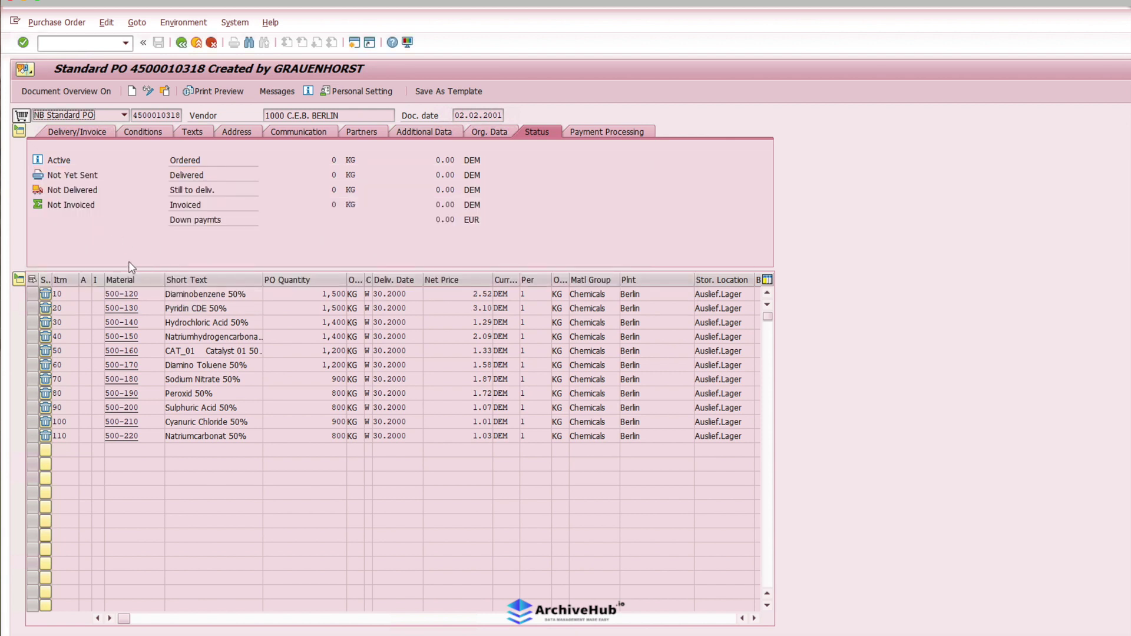
- Check the order's five attachments in its attachment list, then return to the browser
{"action": "left_click", "coordinate": [25, 69]}
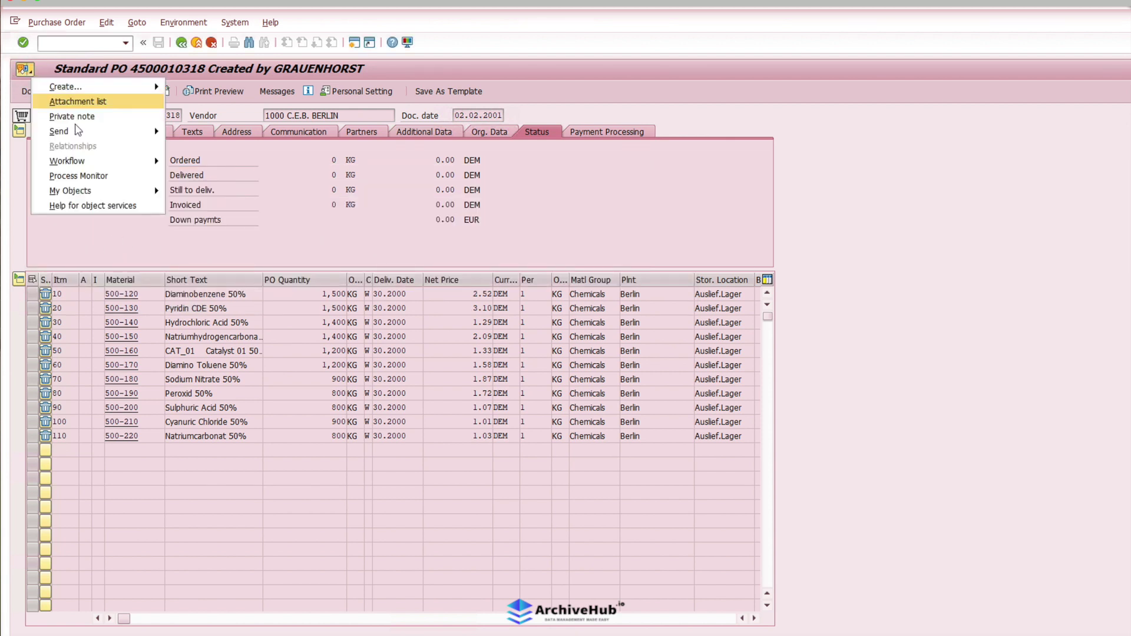
{"action": "left_click", "coordinate": [100, 101]}
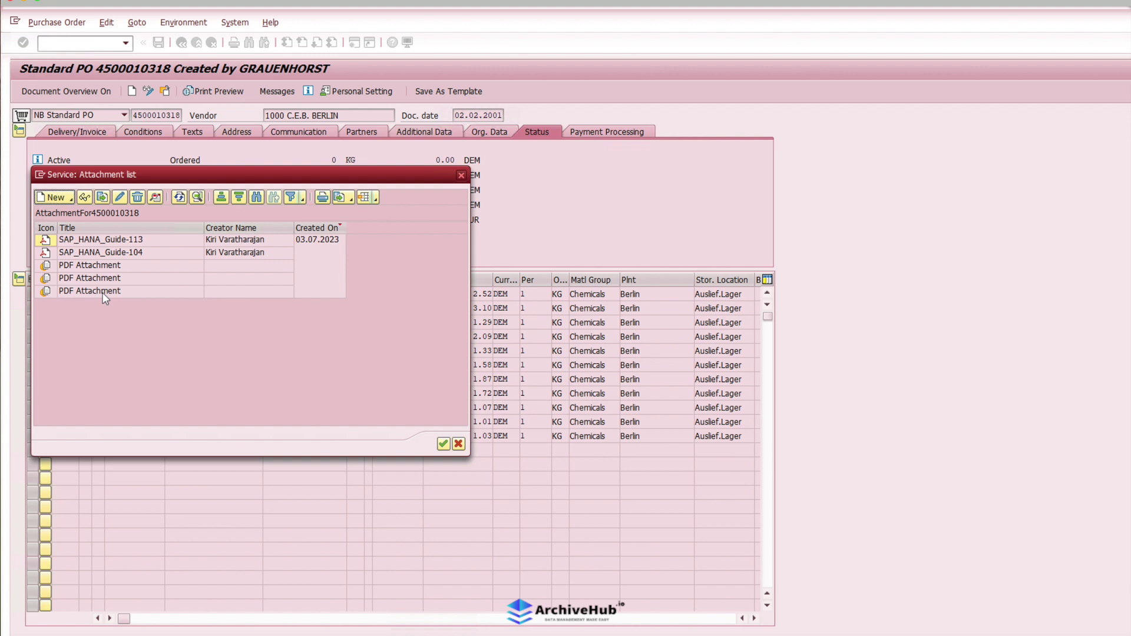
{"action": "left_click", "coordinate": [458, 444]}
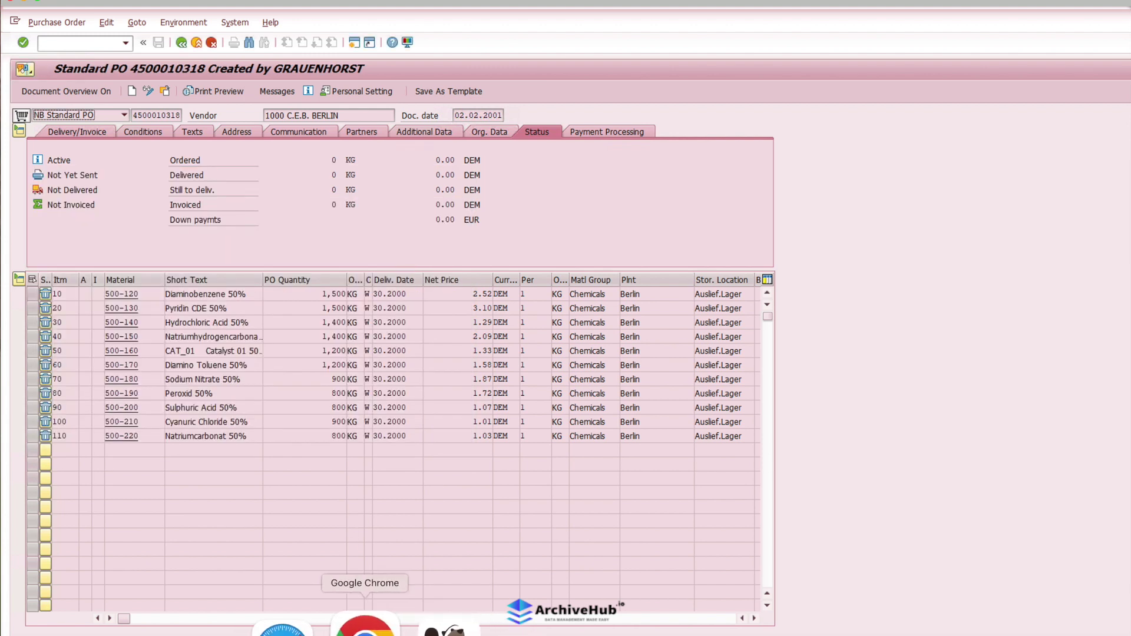
{"action": "left_click", "coordinate": [365, 627]}
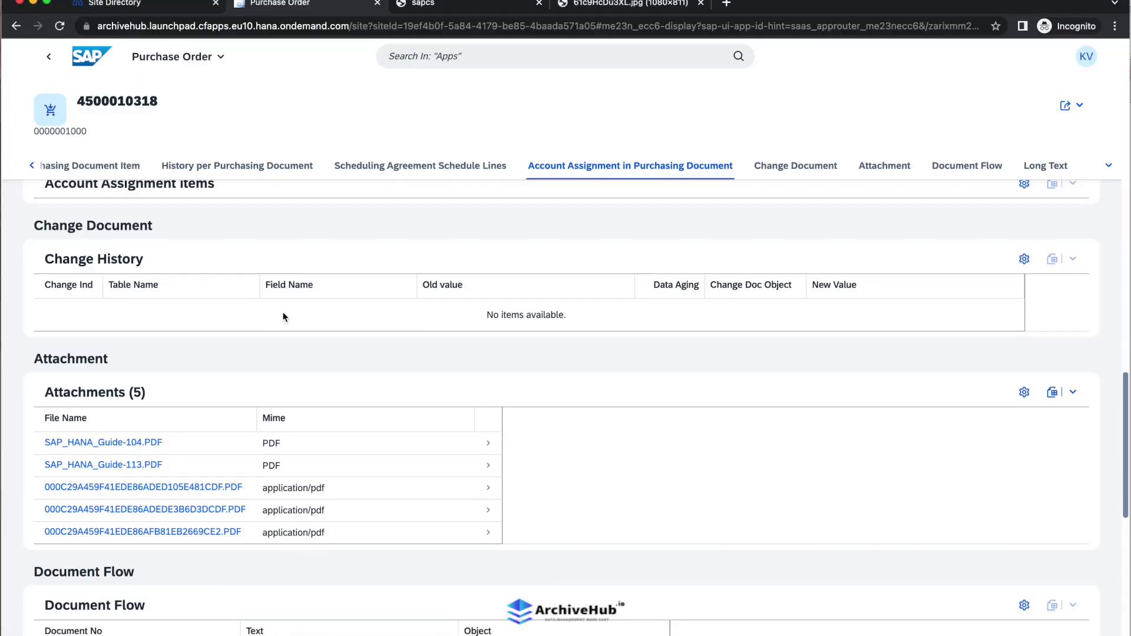
- Go back to the launchpad home and open the Billing Document Display (ECC6) tile
{"action": "left_click", "coordinate": [48, 56]}
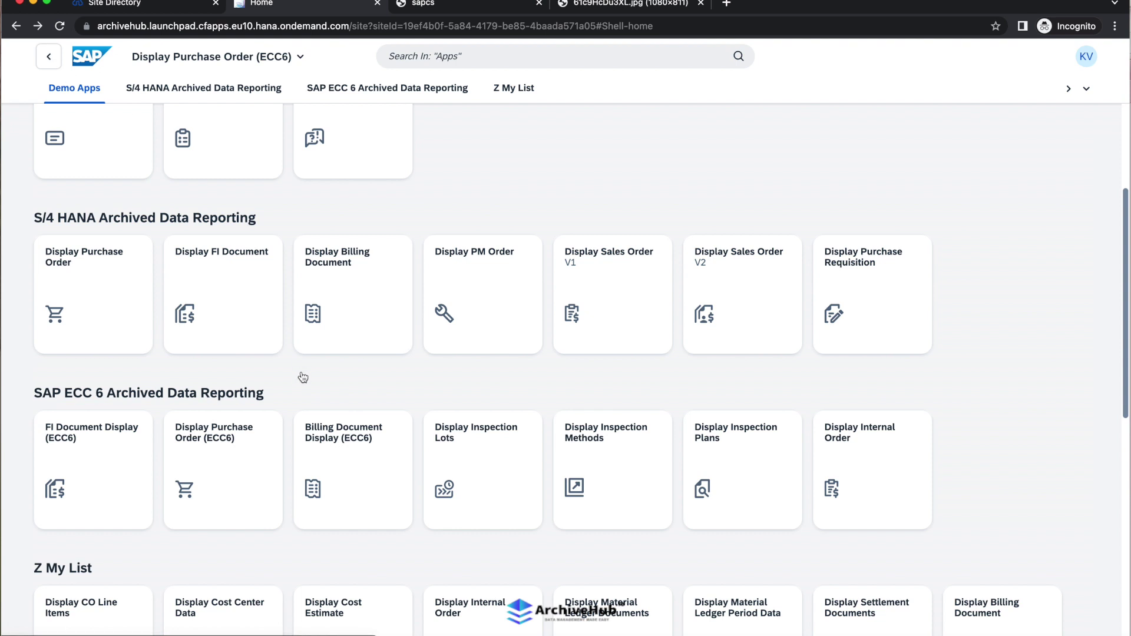
{"action": "scroll", "coordinate": [364, 401], "scroll_direction": "down", "scroll_amount": 5}
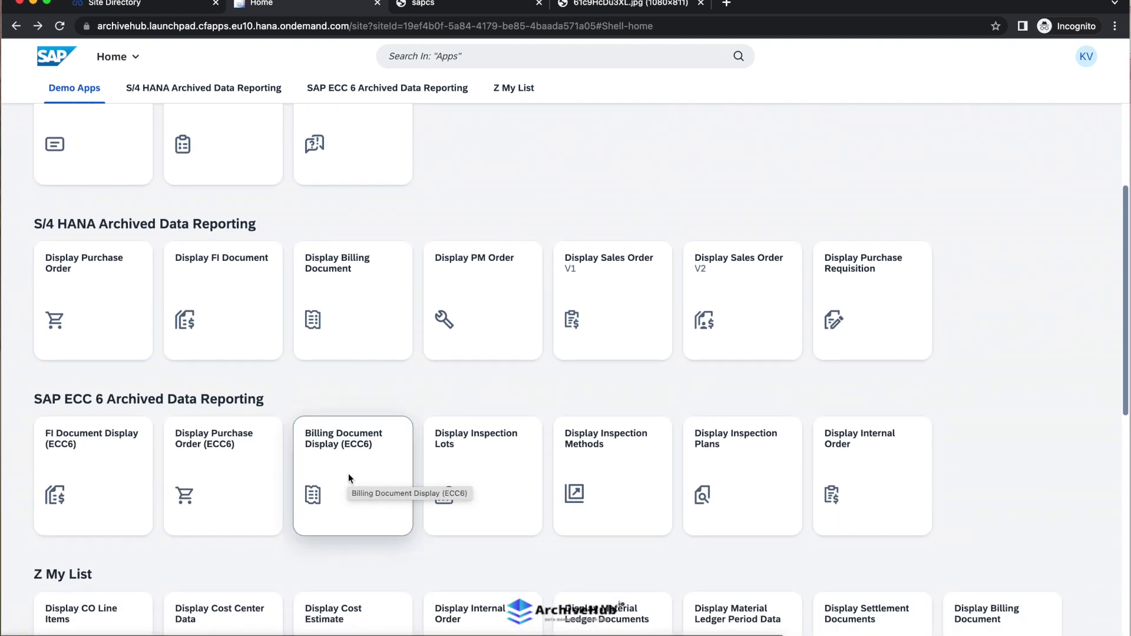
{"action": "left_click", "coordinate": [348, 469]}
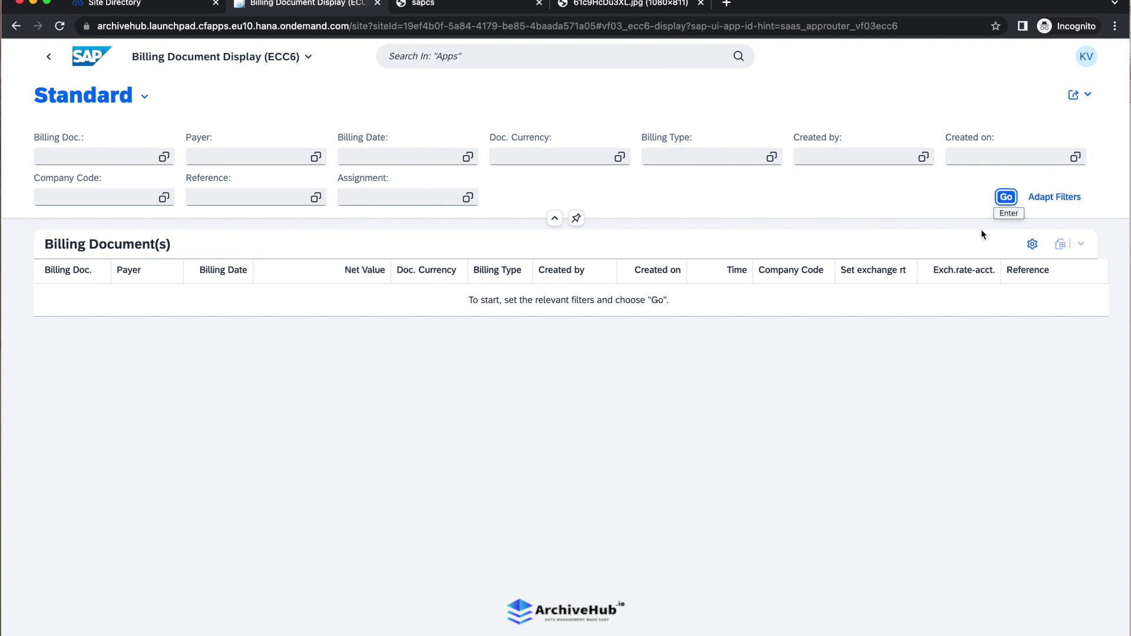
- List all archived billing documents with Go
{"action": "left_click", "coordinate": [1005, 197]}
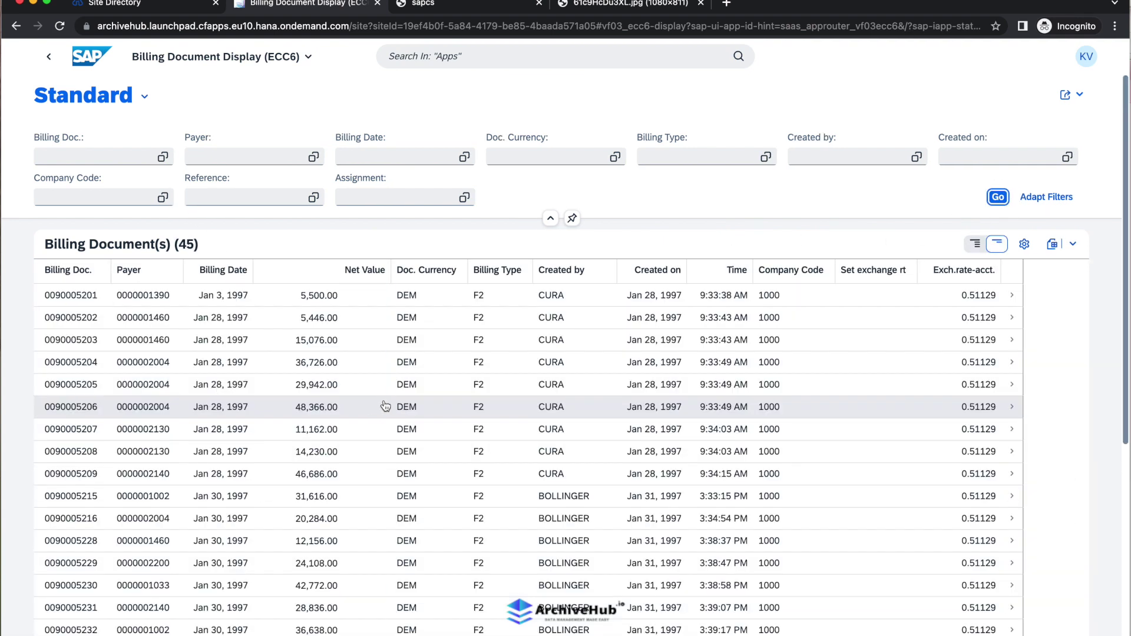
{"action": "scroll", "coordinate": [386, 406], "scroll_direction": "down", "scroll_amount": 5}
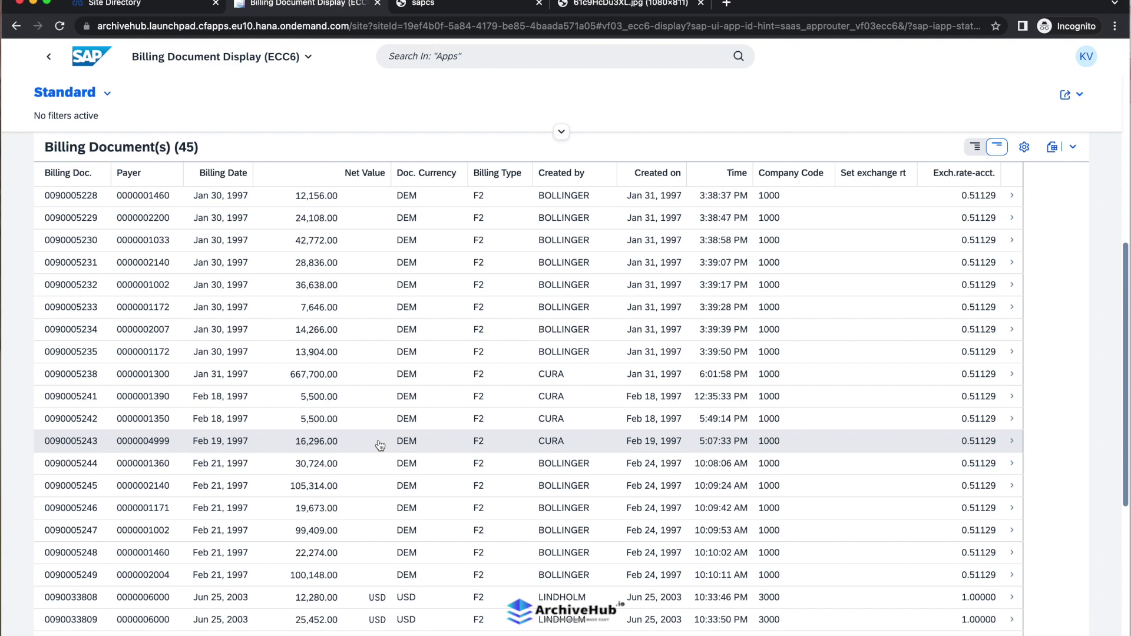
{"action": "scroll", "coordinate": [380, 445], "scroll_direction": "up", "scroll_amount": 5}
{"action": "left_click", "coordinate": [79, 155]}
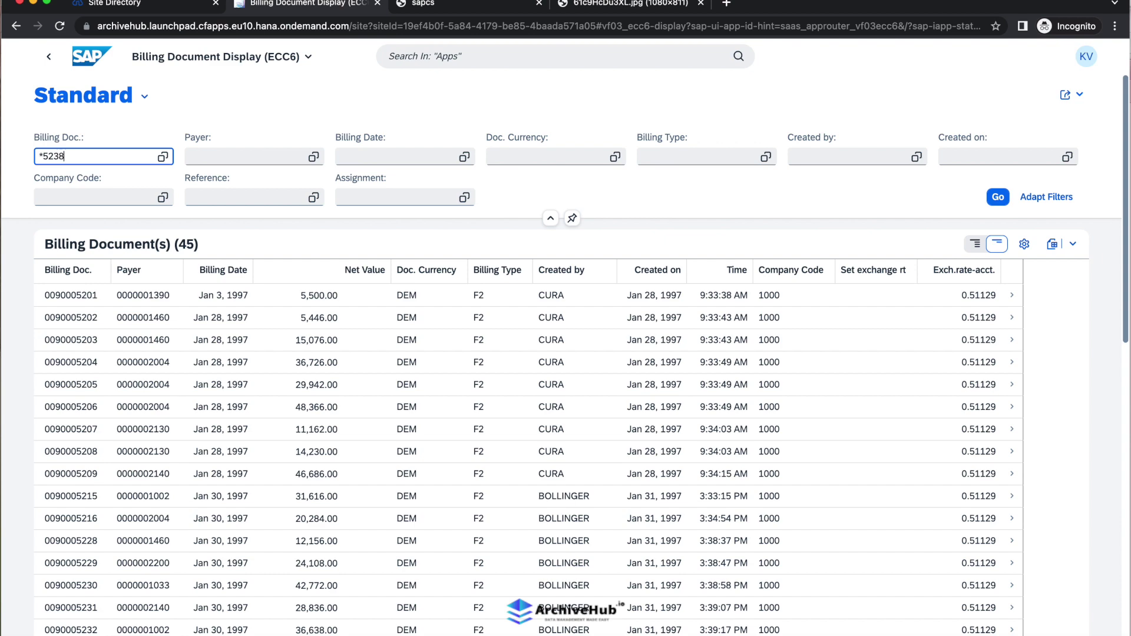
{"action": "type", "text": "*5238"}
{"action": "key", "text": "Return"}
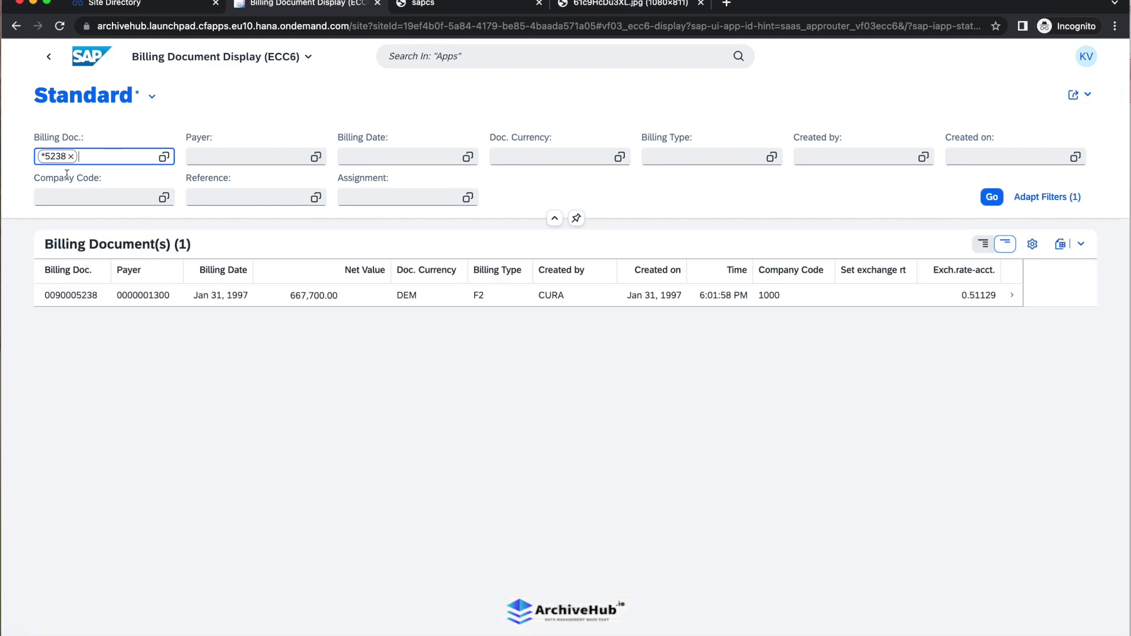
{"action": "left_click", "coordinate": [305, 302]}
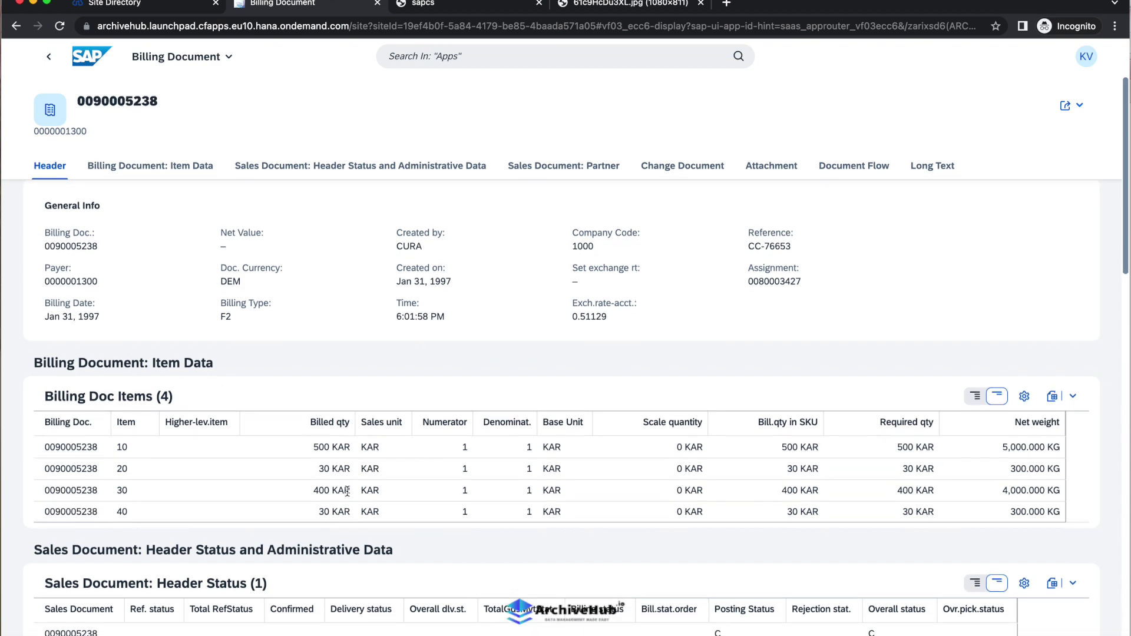
- Scroll through the Item Data, Partner, Change Document, Attachment and Document Flow sections, then back up
{"action": "scroll", "coordinate": [348, 496], "scroll_direction": "down", "scroll_amount": 3}
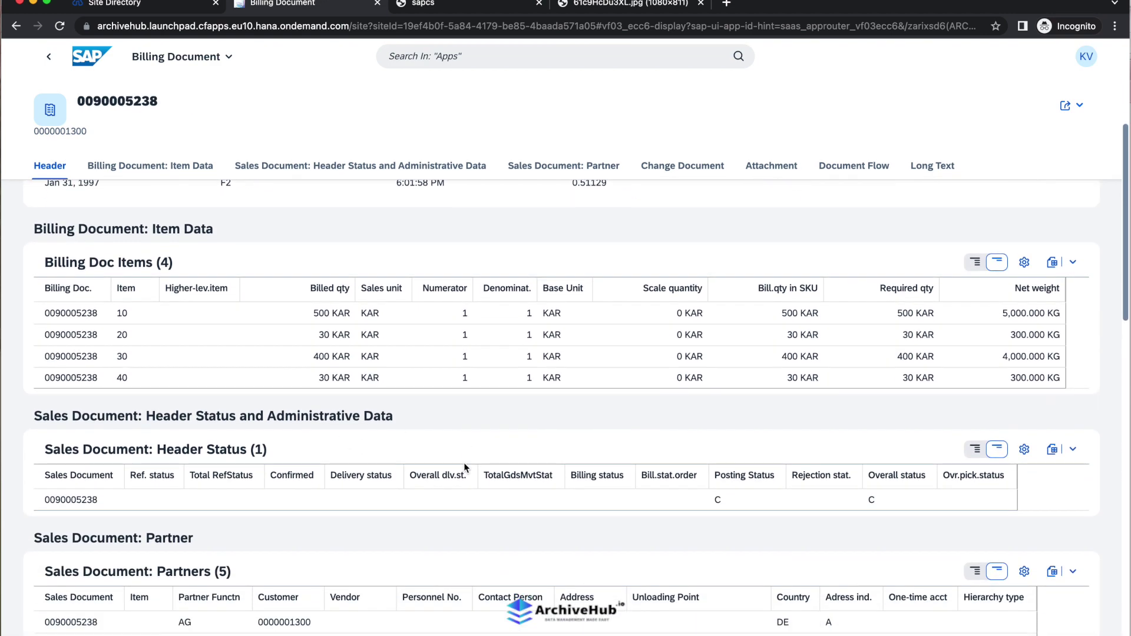
{"action": "scroll", "coordinate": [464, 462], "scroll_direction": "down", "scroll_amount": 3}
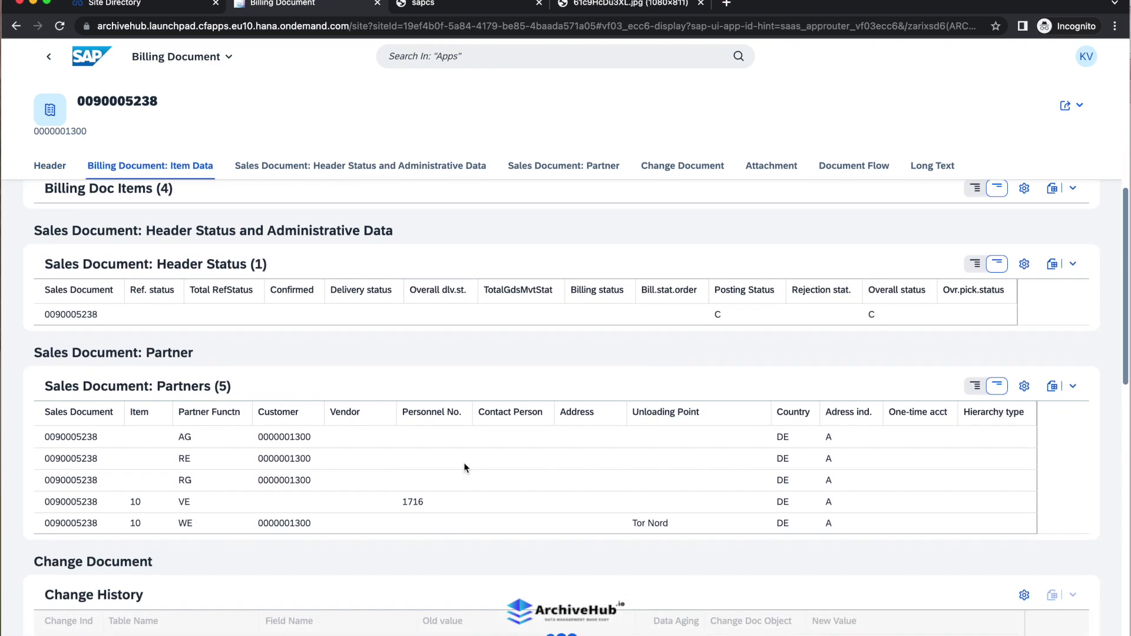
{"action": "scroll", "coordinate": [464, 461], "scroll_direction": "down", "scroll_amount": 4}
{"action": "scroll", "coordinate": [466, 468], "scroll_direction": "down", "scroll_amount": 4}
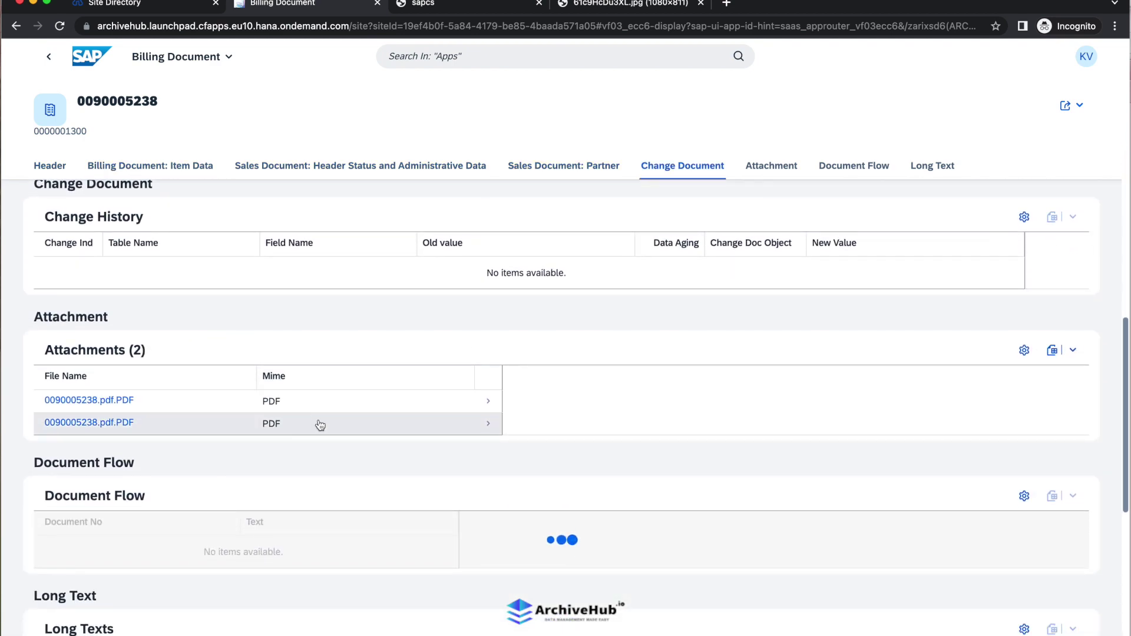
{"action": "scroll", "coordinate": [390, 497], "scroll_direction": "down", "scroll_amount": 1}
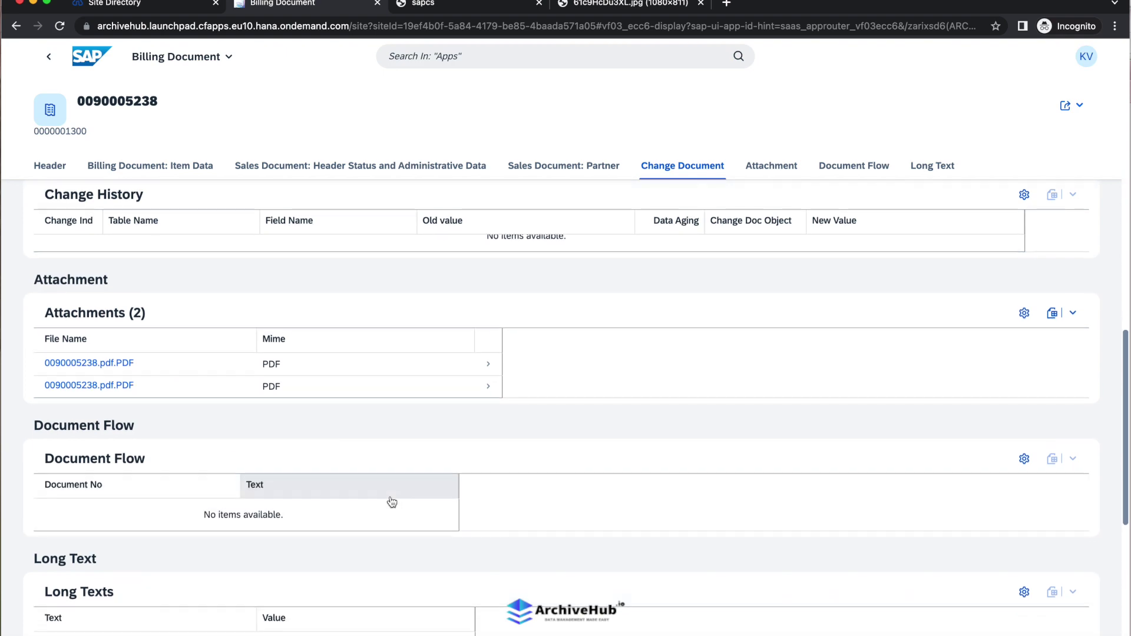
{"action": "scroll", "coordinate": [390, 501], "scroll_direction": "down", "scroll_amount": 2}
{"action": "scroll", "coordinate": [390, 500], "scroll_direction": "up", "scroll_amount": 3}
{"action": "scroll", "coordinate": [390, 501], "scroll_direction": "up", "scroll_amount": 10}
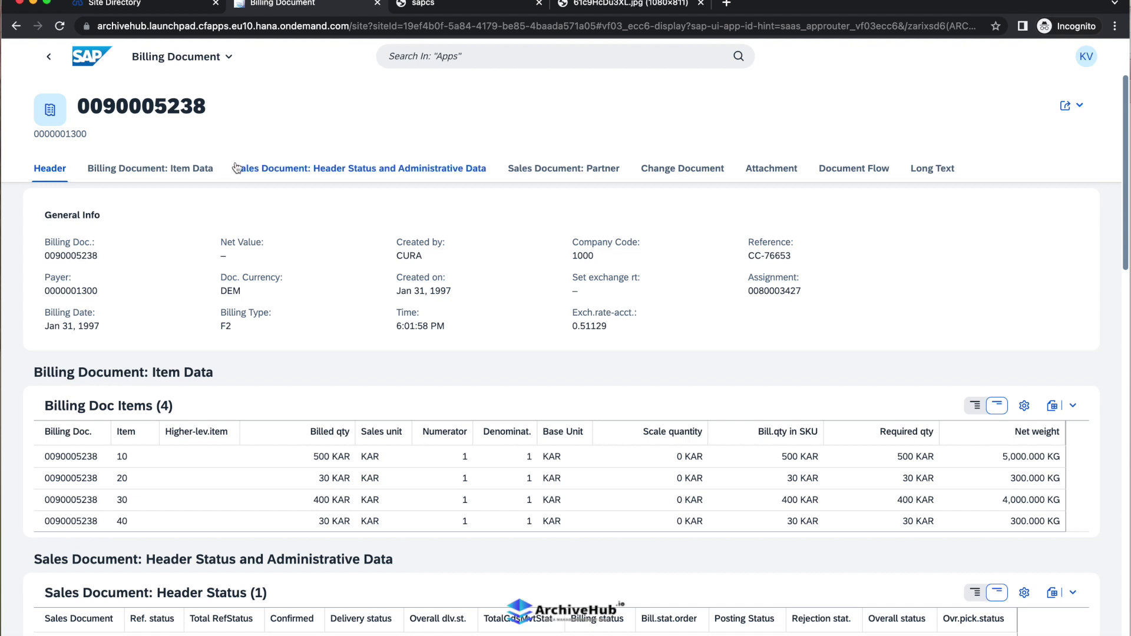
- Go back twice to the launchpad home and scroll down to the SAP ECC 6 Archived Data Reporting tiles
{"action": "left_click", "coordinate": [47, 60]}
{"action": "left_click", "coordinate": [48, 70]}
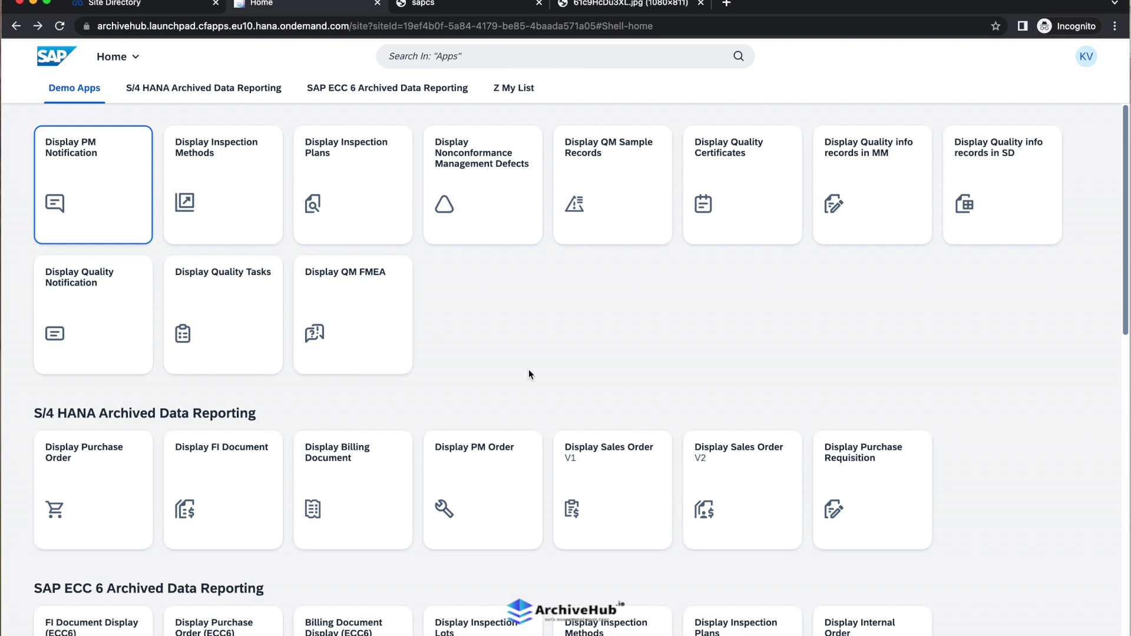
{"action": "scroll", "coordinate": [603, 364], "scroll_direction": "down", "scroll_amount": 4}
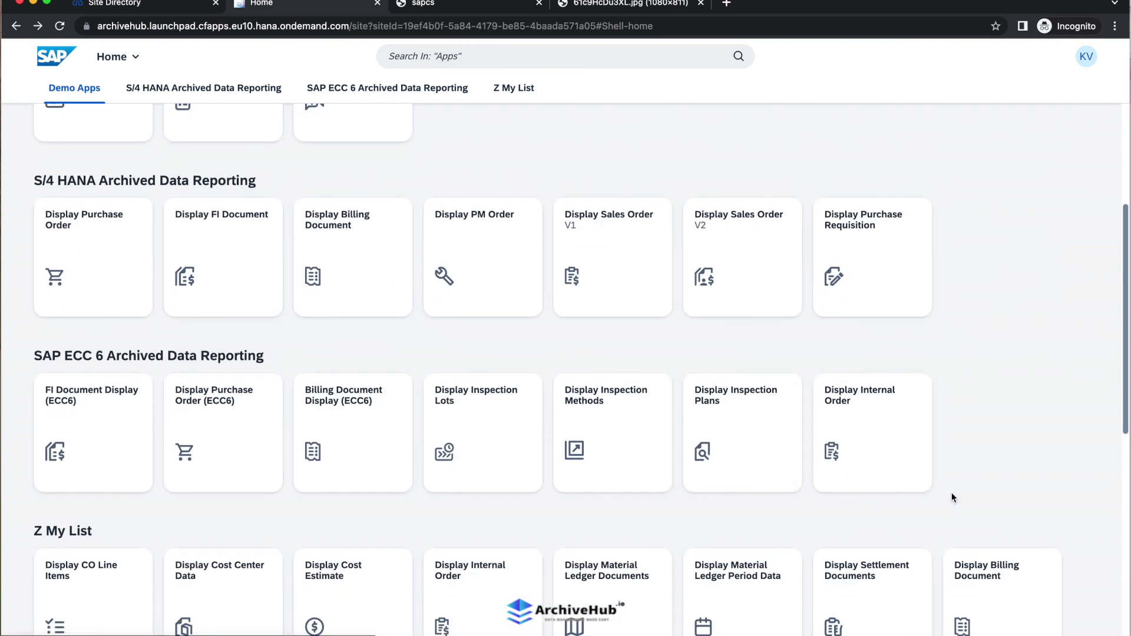
{"action": "scroll", "coordinate": [952, 498], "scroll_direction": "down", "scroll_amount": 1}
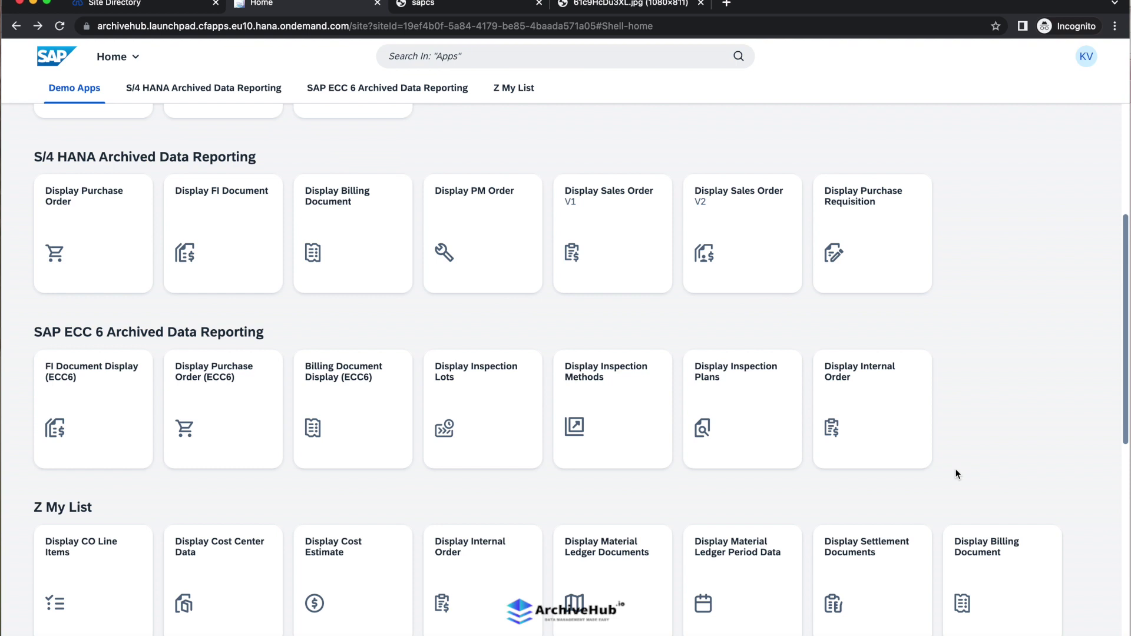
{"action": "scroll", "coordinate": [955, 473], "scroll_direction": "down", "scroll_amount": 1}
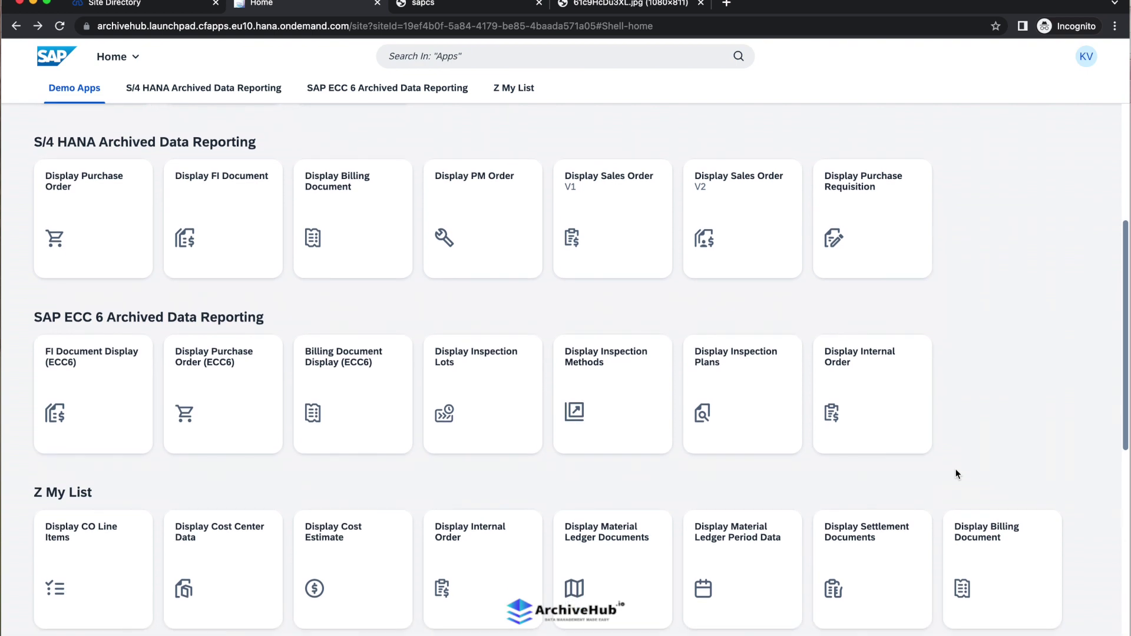